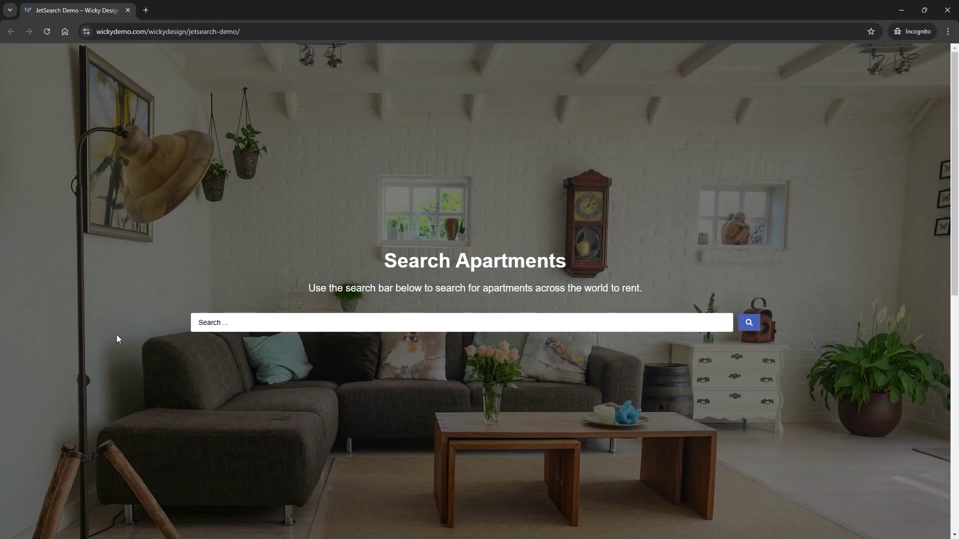
Search the apartments demo page for "th" and browse both pages of the live results
click(249, 323)
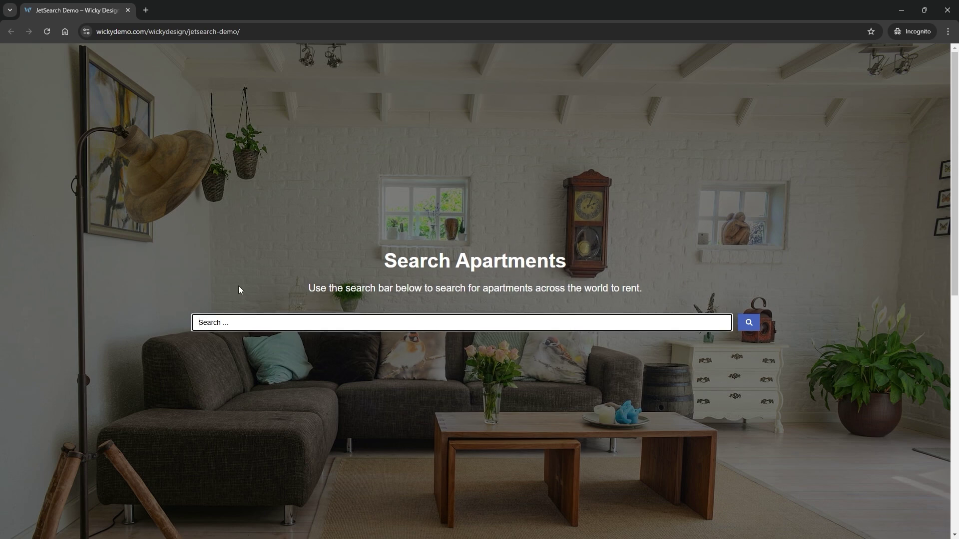
text(th)
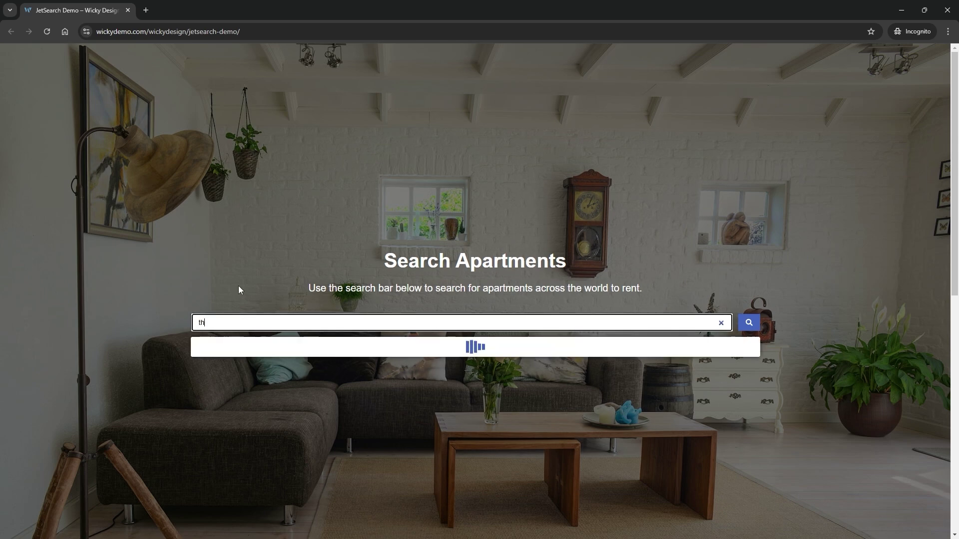
scroll(317, 304, down, 2)
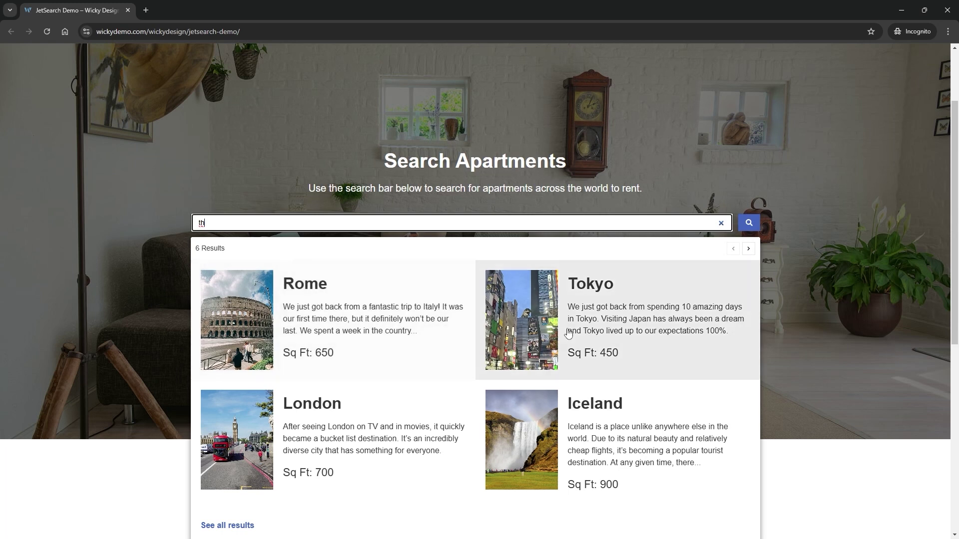
scroll(455, 273, down, 1)
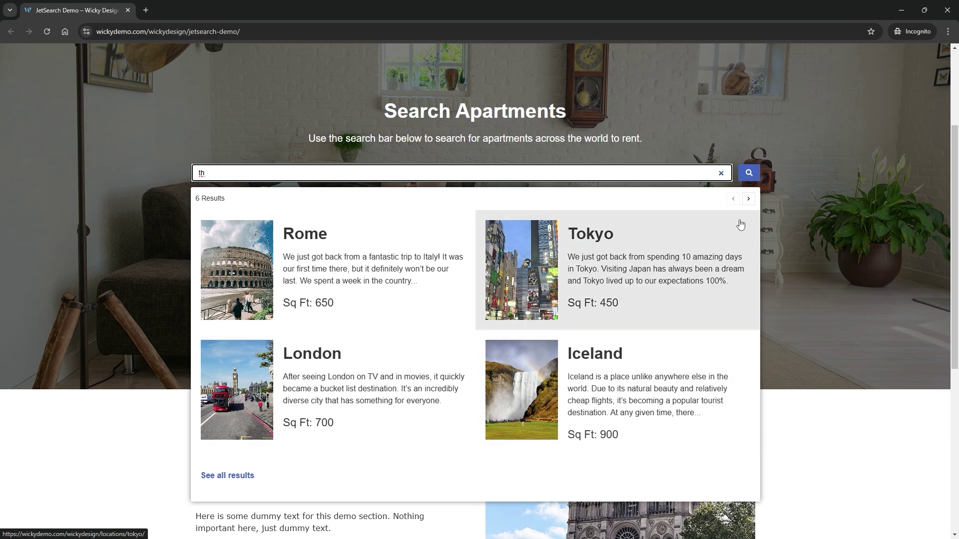
click(748, 199)
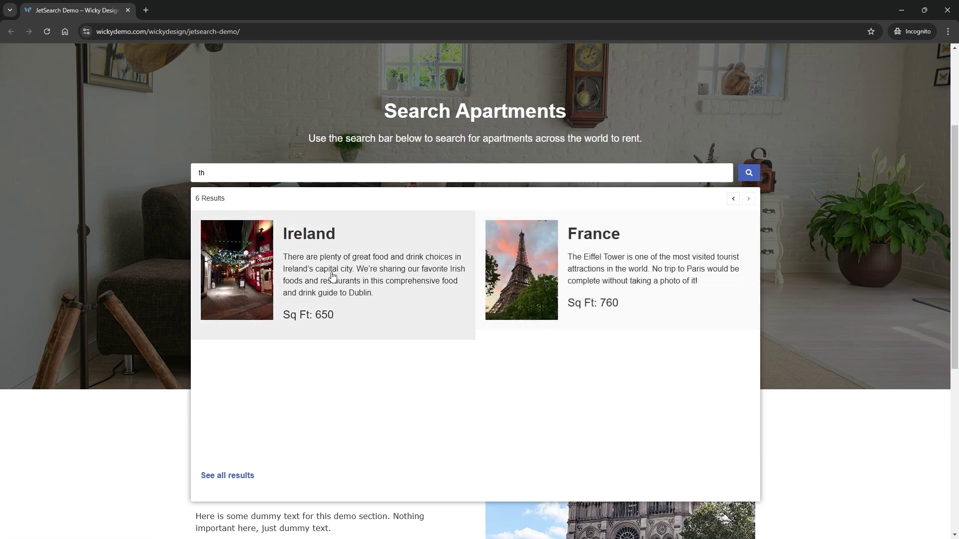
click(733, 199)
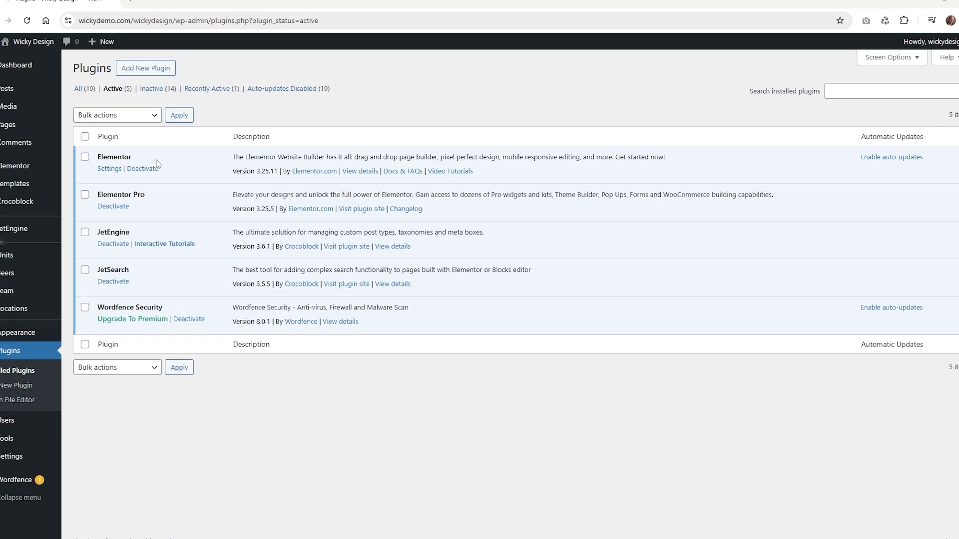
Review the Elementor and Elementor Pro entries among the active plugins
drag(101, 140, 38, 140)
drag(102, 182, 37, 181)
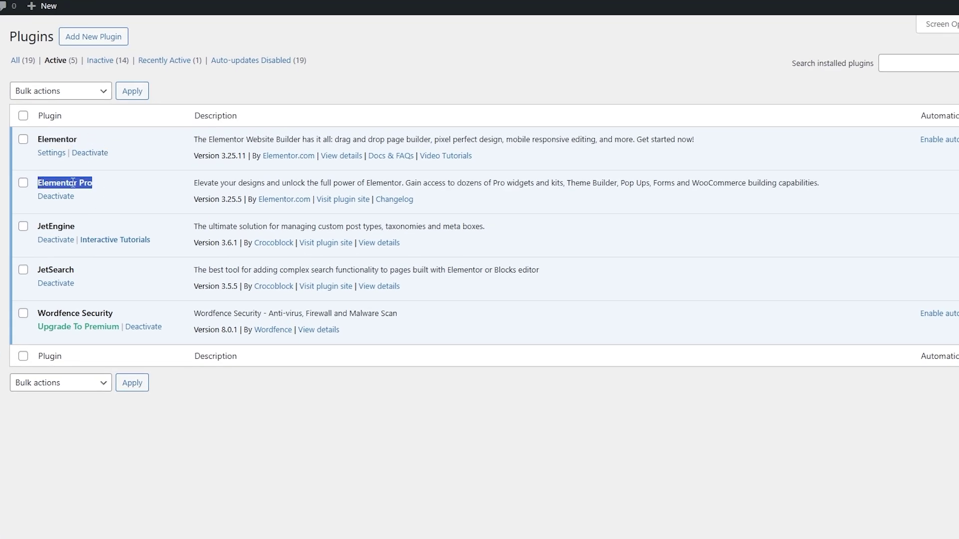
click(108, 182)
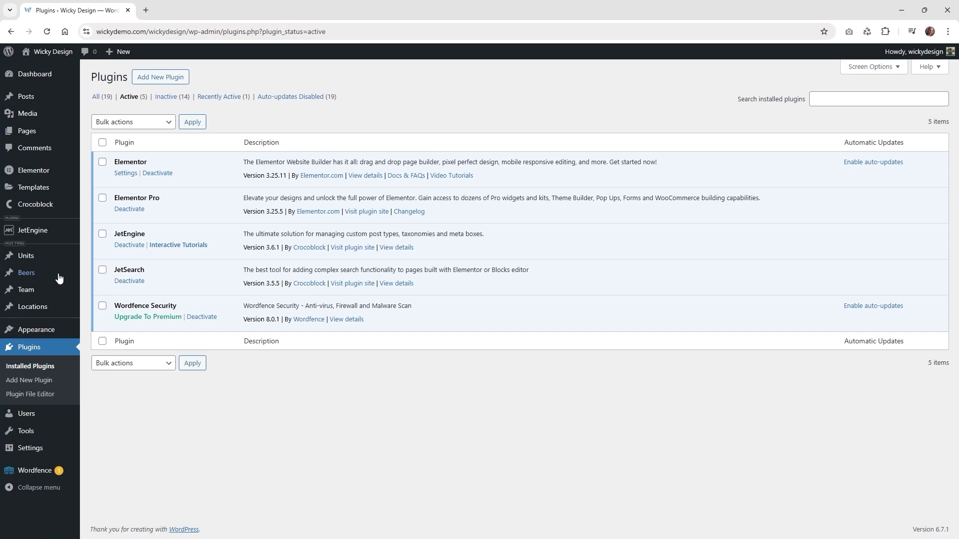
Open the France entry of the Locations post type and examine its content and settings
mouse_move(52, 295)
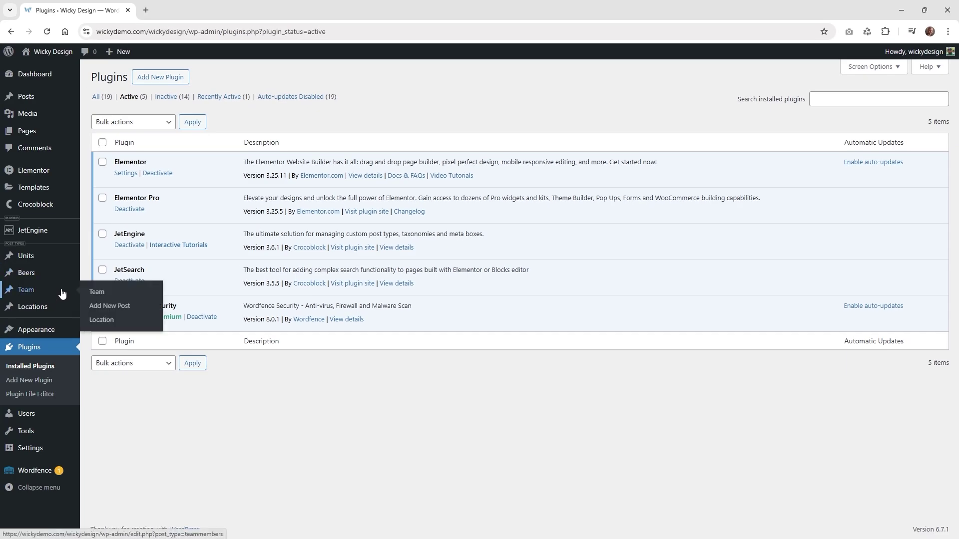
click(33, 312)
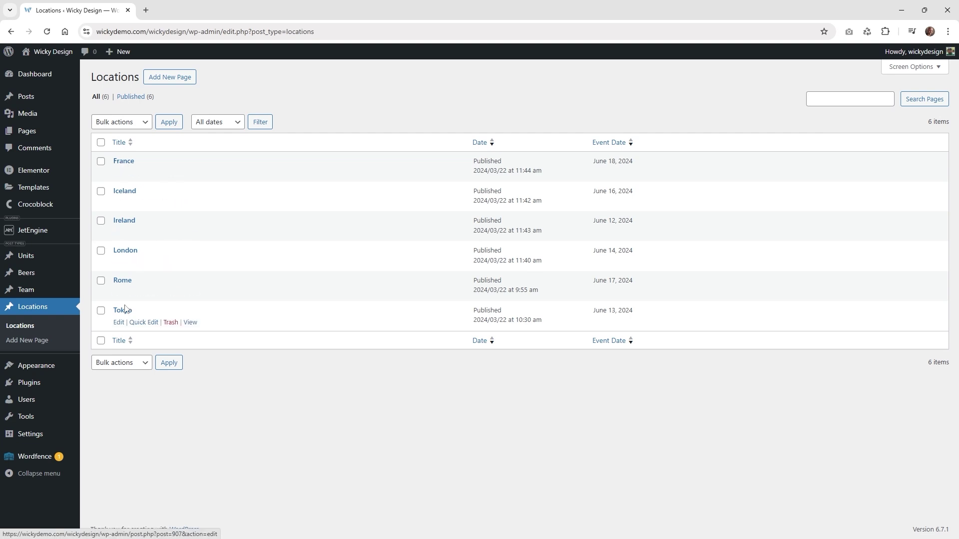
click(124, 162)
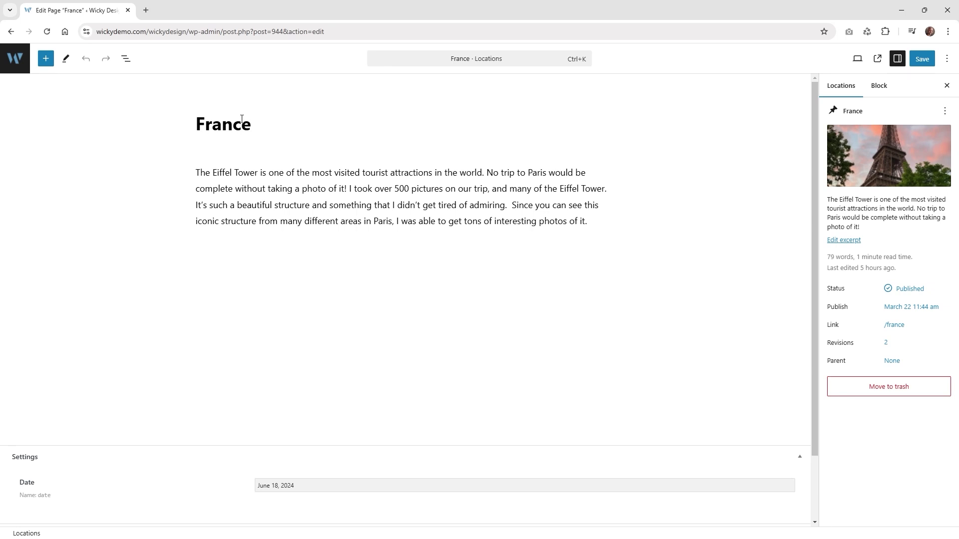
click(358, 189)
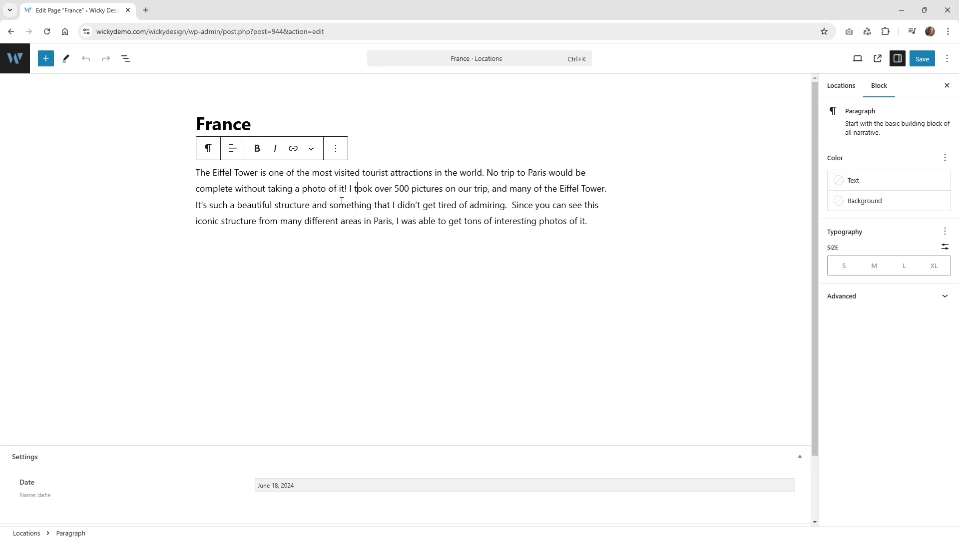
scroll(178, 253, down, 2)
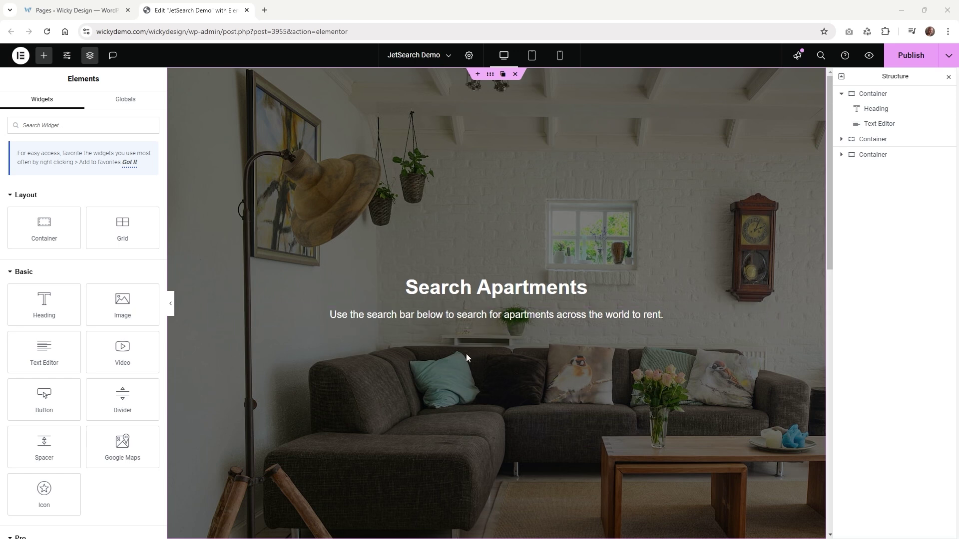
Find the Ajax Search widget and place it below the intro text in the hero container
click(66, 124)
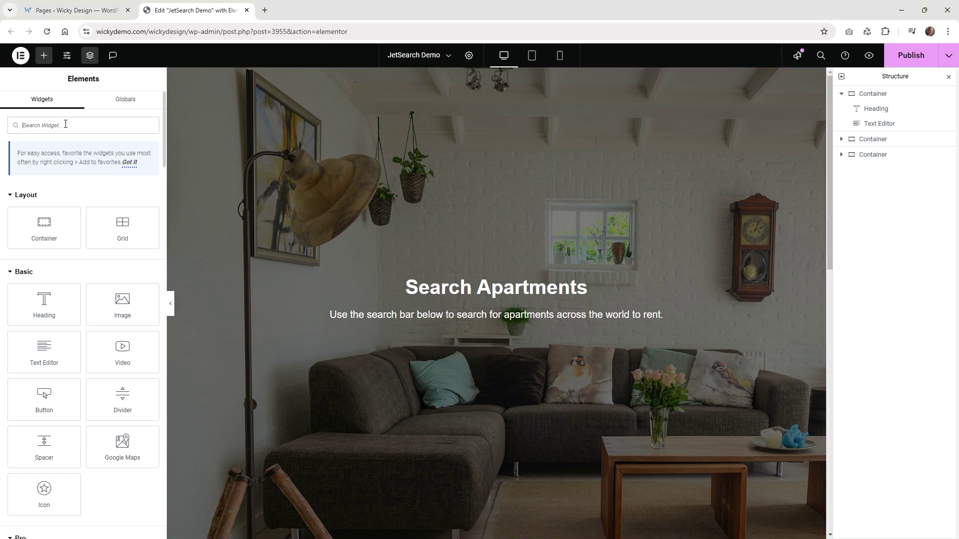
text(aja)
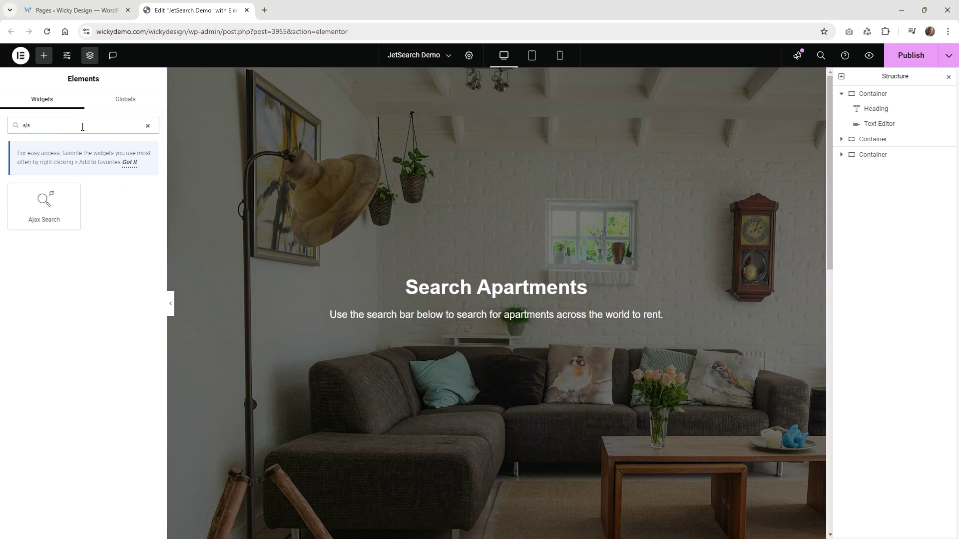
drag(40, 210, 444, 331)
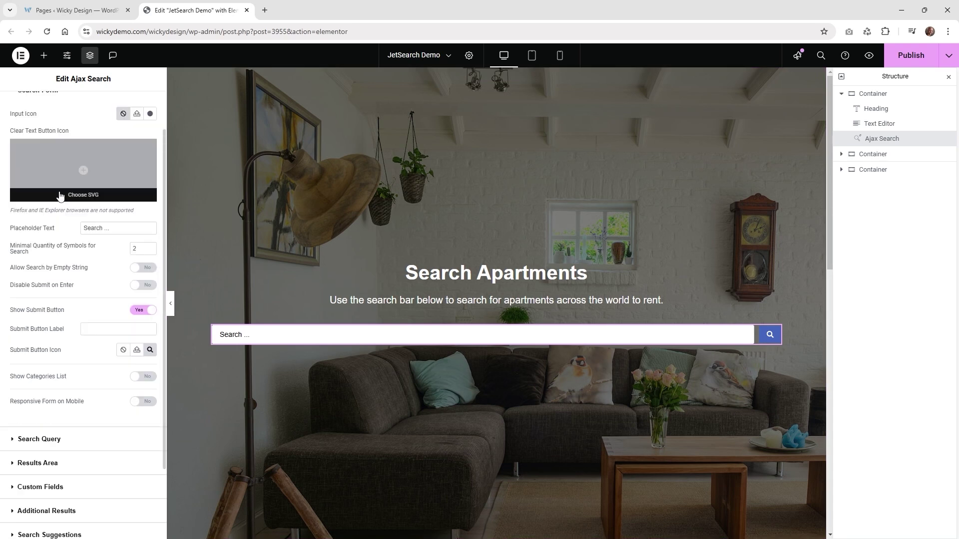
Review the Ajax Search form options and set the search query's source to Locations
scroll(62, 192, down, 2)
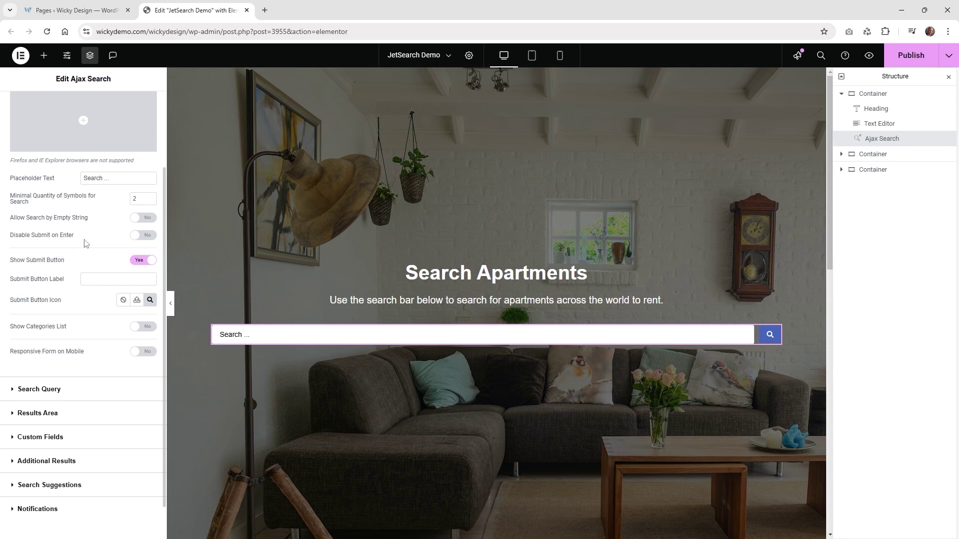
scroll(85, 243, up, 1)
scroll(73, 190, up, 1)
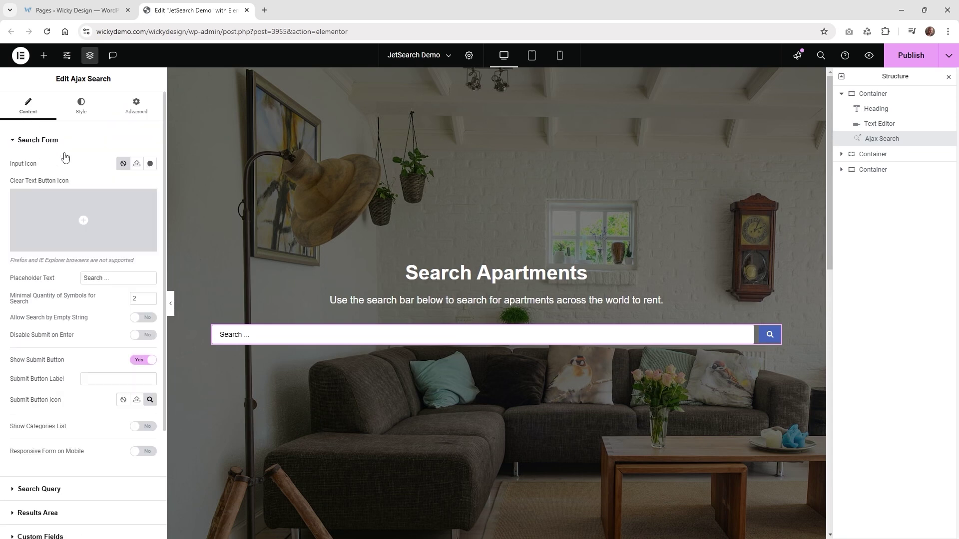
click(44, 144)
click(46, 167)
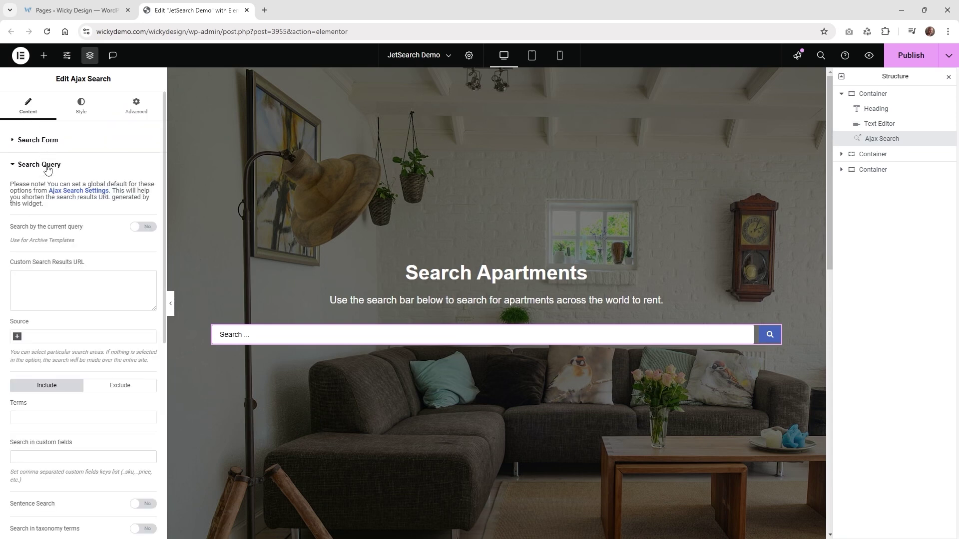
click(32, 337)
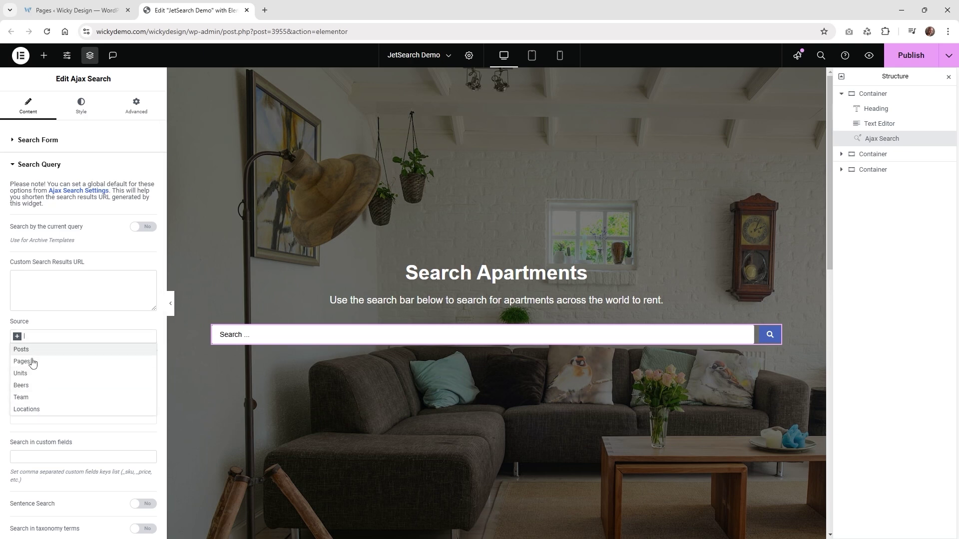
click(30, 409)
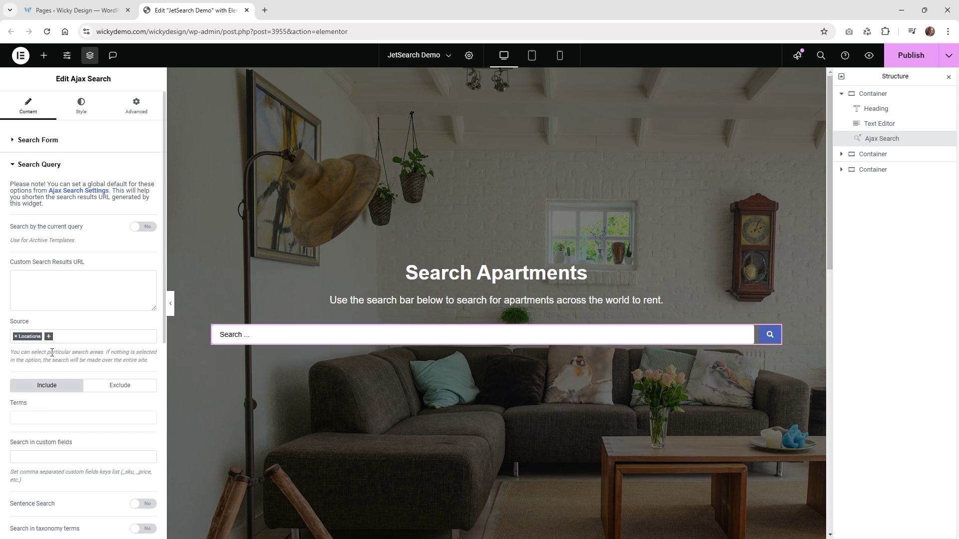
Set the search query to 4 posts per page, open the results area settings and publish the page
scroll(52, 353, down, 7)
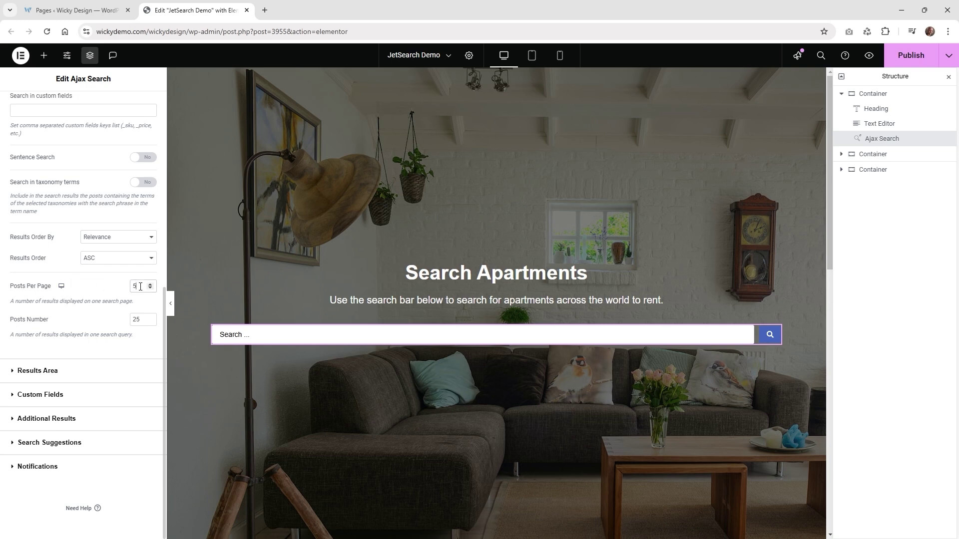
drag(141, 287, 128, 287)
text(4)
click(53, 371)
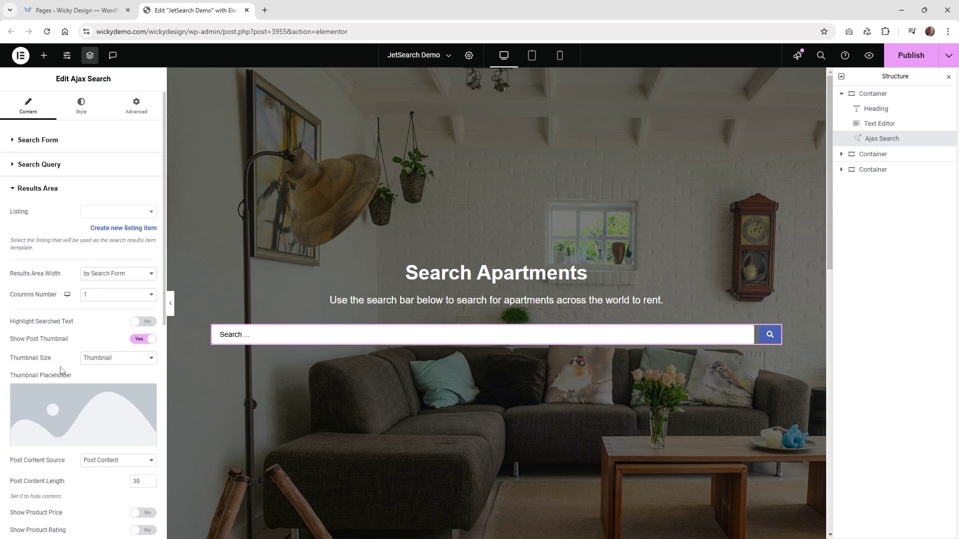
click(913, 59)
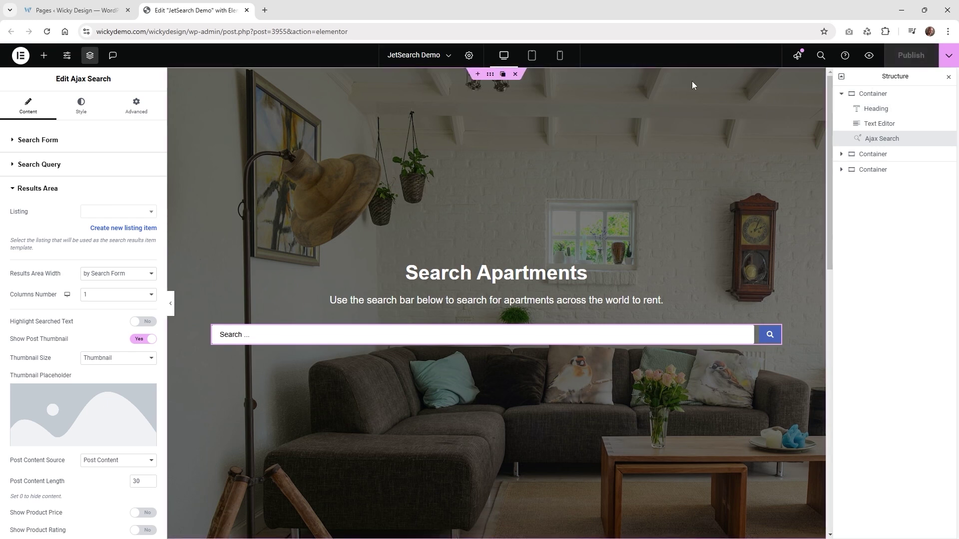
Preview the published page, search for "th" and examine the layout of the live results
click(872, 60)
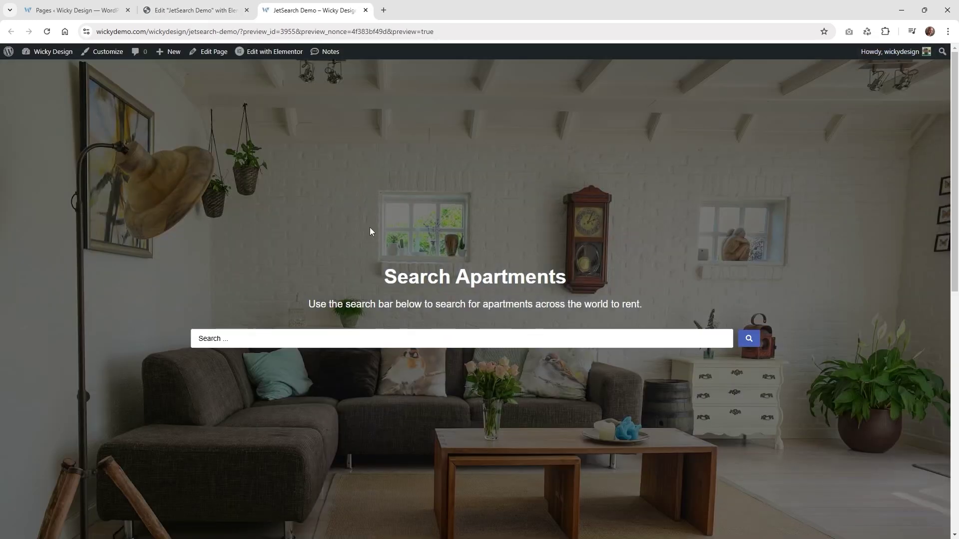
click(314, 338)
text(th)
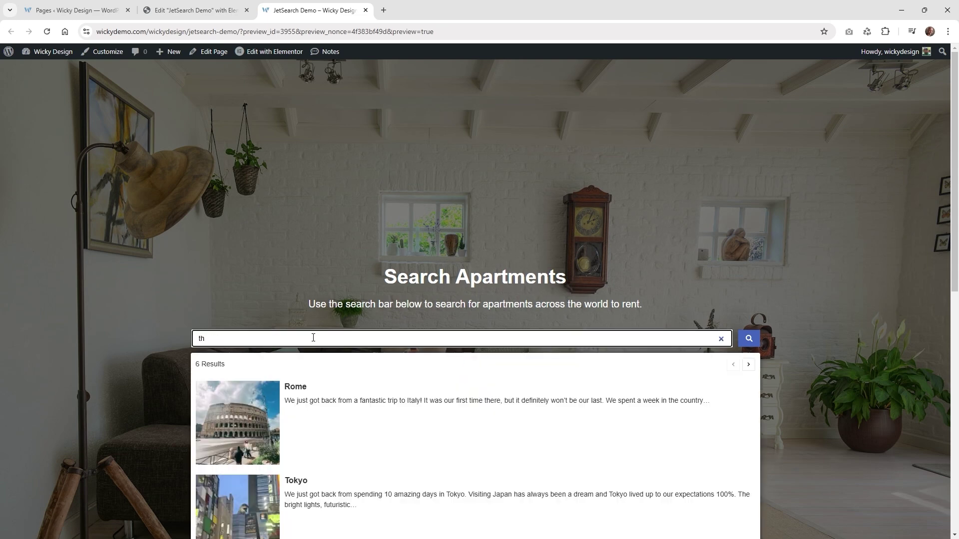
scroll(167, 319, down, 4)
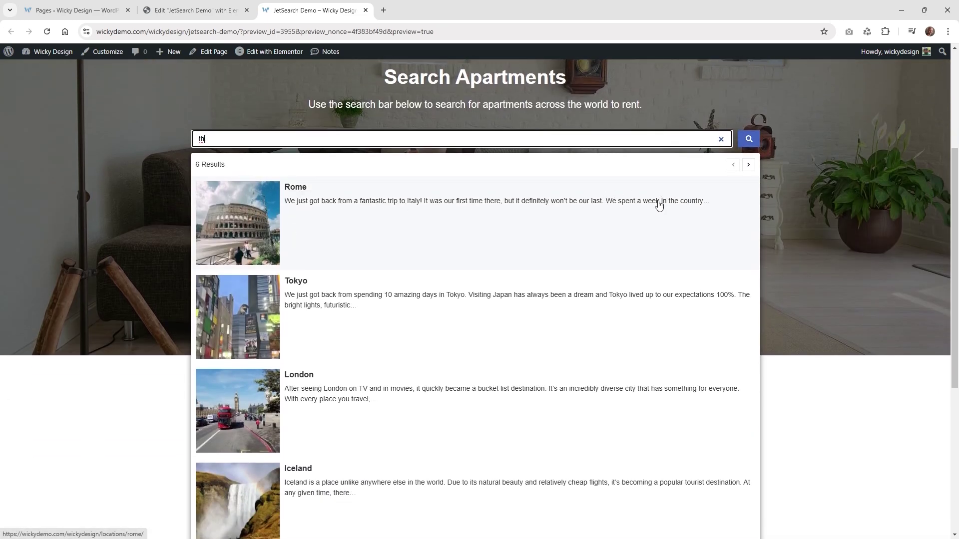
scroll(639, 210, down, 2)
scroll(407, 256, down, 4)
scroll(390, 249, up, 7)
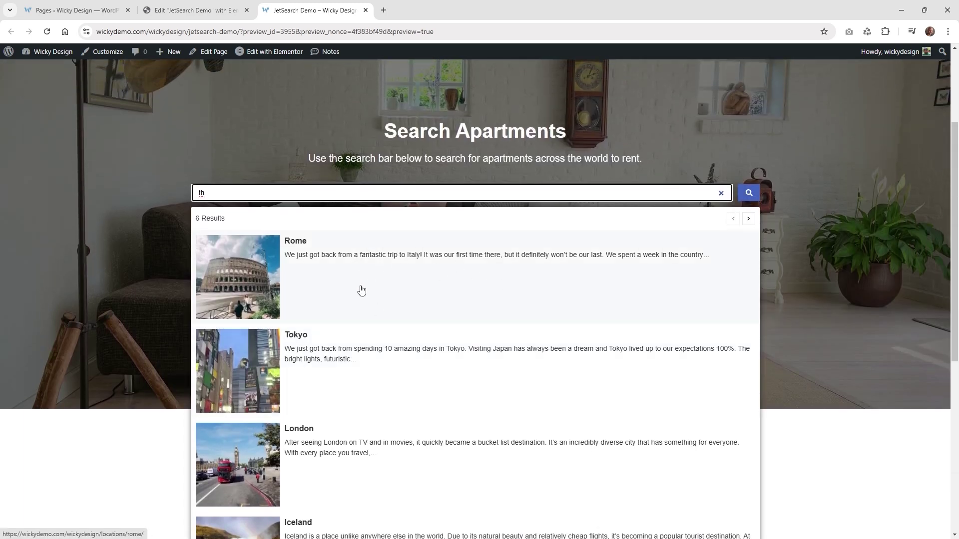
scroll(361, 341, down, 1)
scroll(361, 341, down, 5)
scroll(358, 338, up, 2)
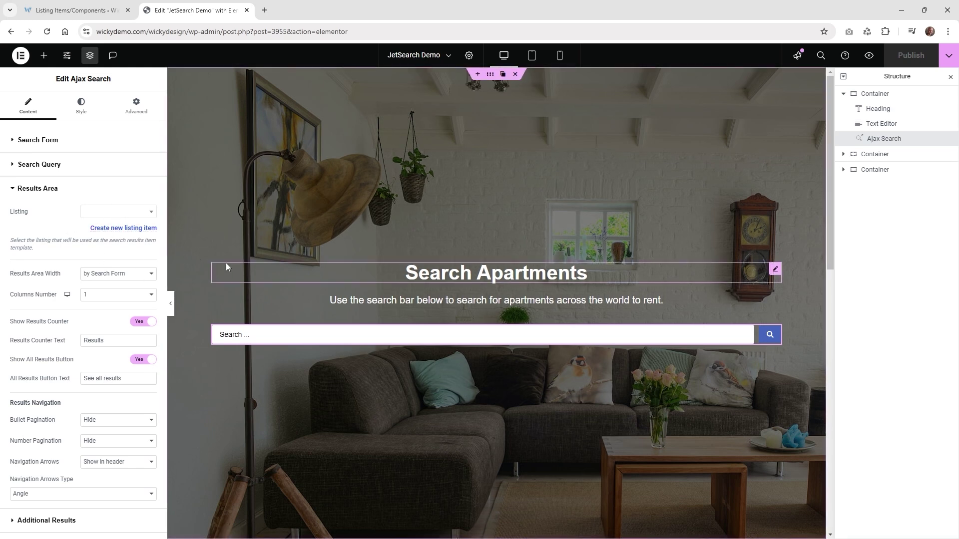
Start a new JetEngine listing item with Posts as the listing source and Locations as the post type
click(74, 10)
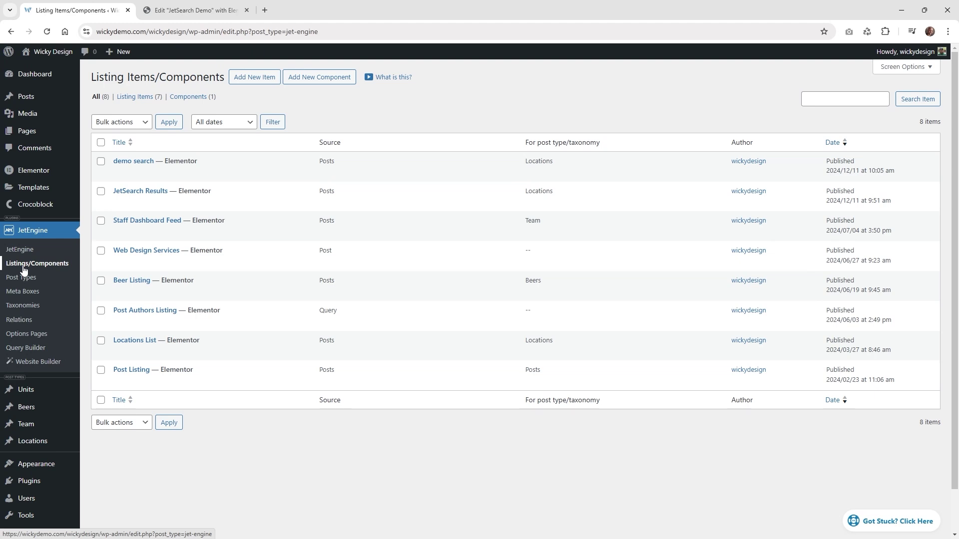
click(262, 81)
click(401, 227)
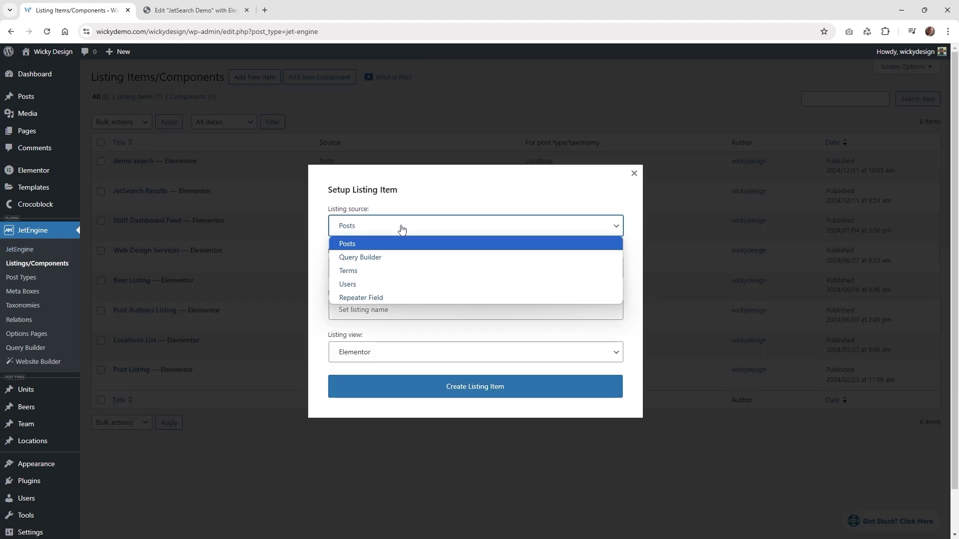
click(402, 229)
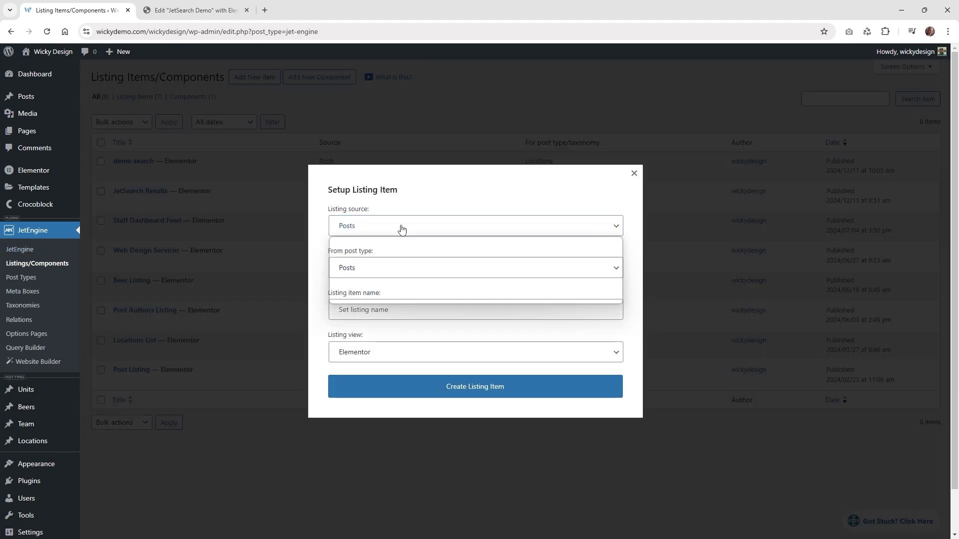
click(364, 264)
scroll(412, 512, down, 2)
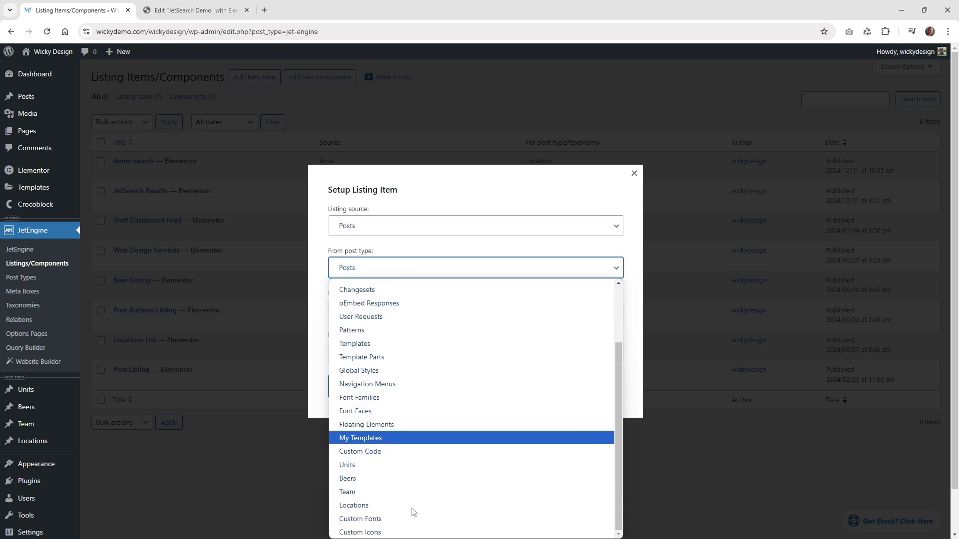
click(368, 505)
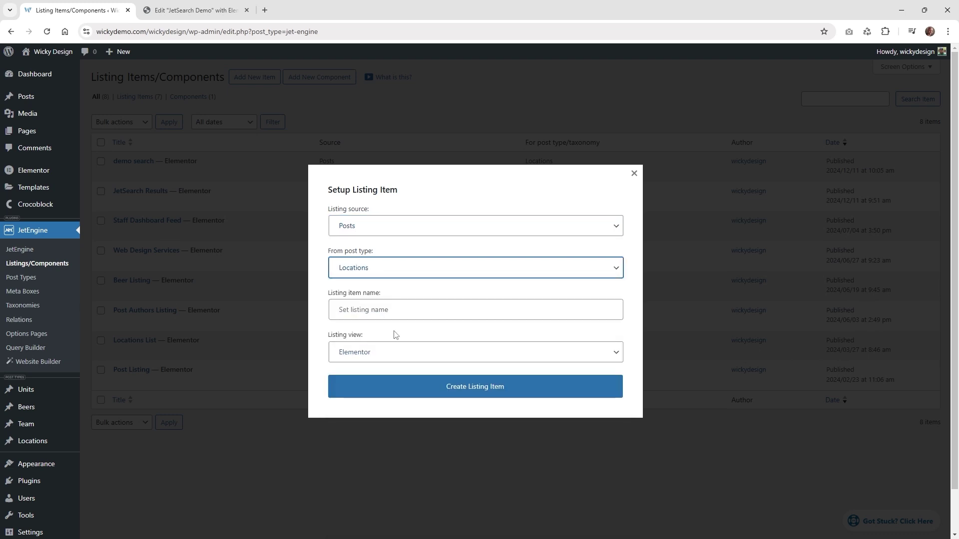
Name the listing item "Demo Locations", keep Elementor as the listing view and create it
click(394, 308)
text(De)
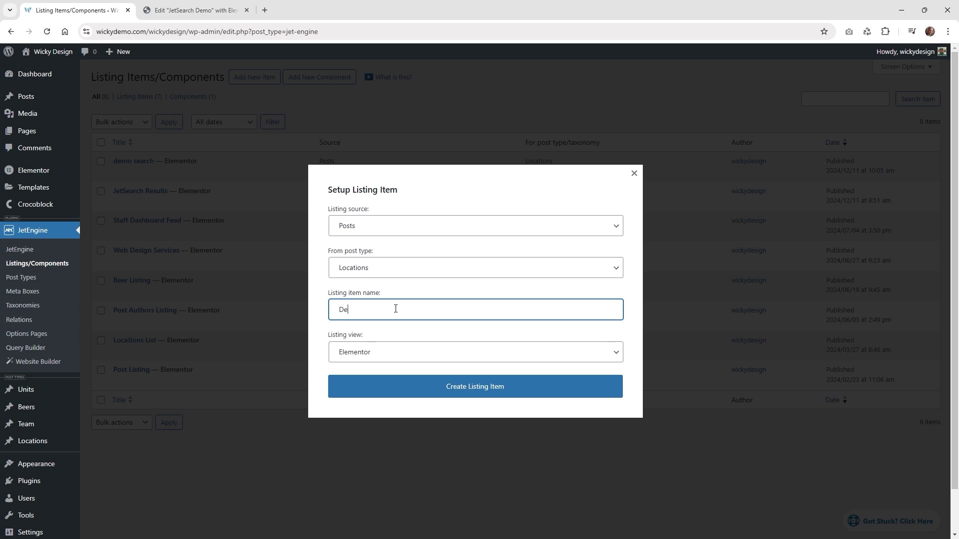
text(mo Locatinons)
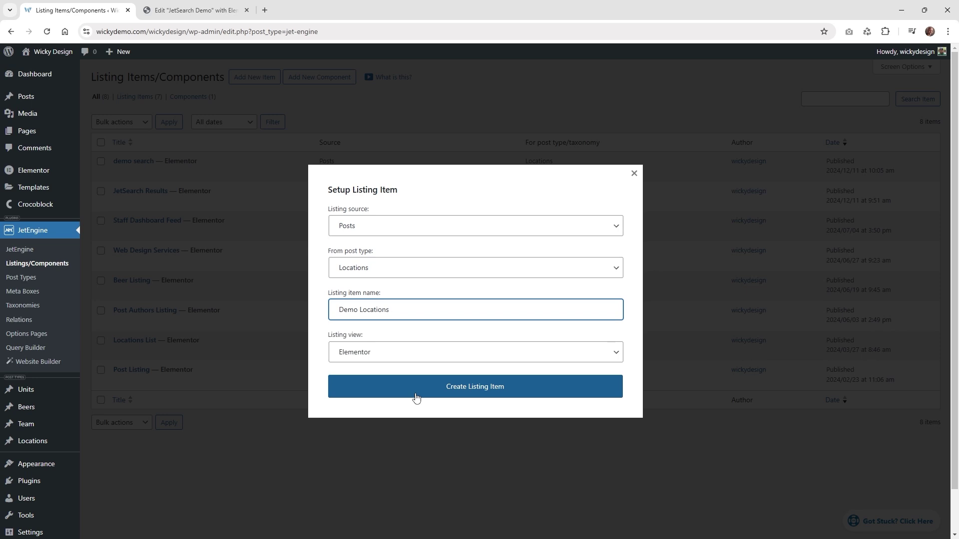
click(492, 394)
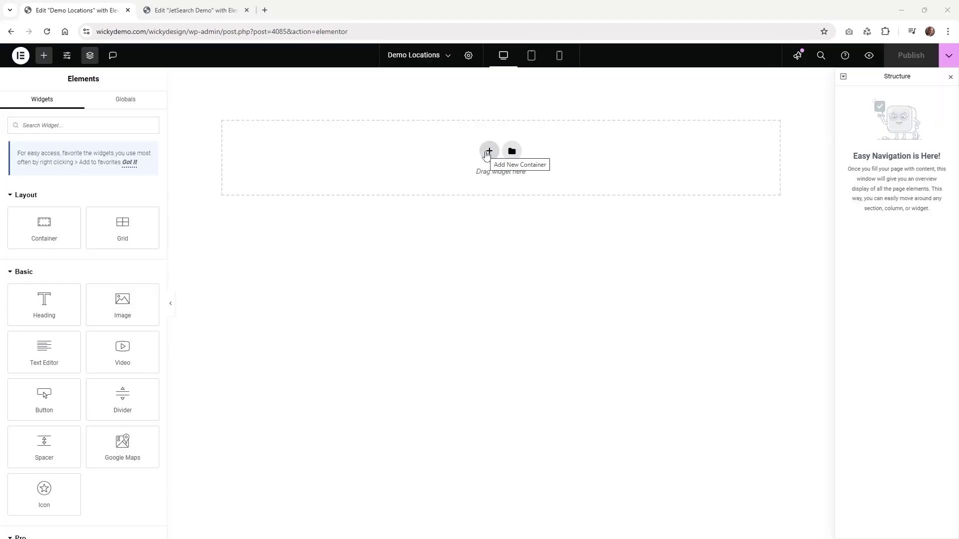
Add a flexbox container with the two-column structure of one narrow and one wide column
click(488, 153)
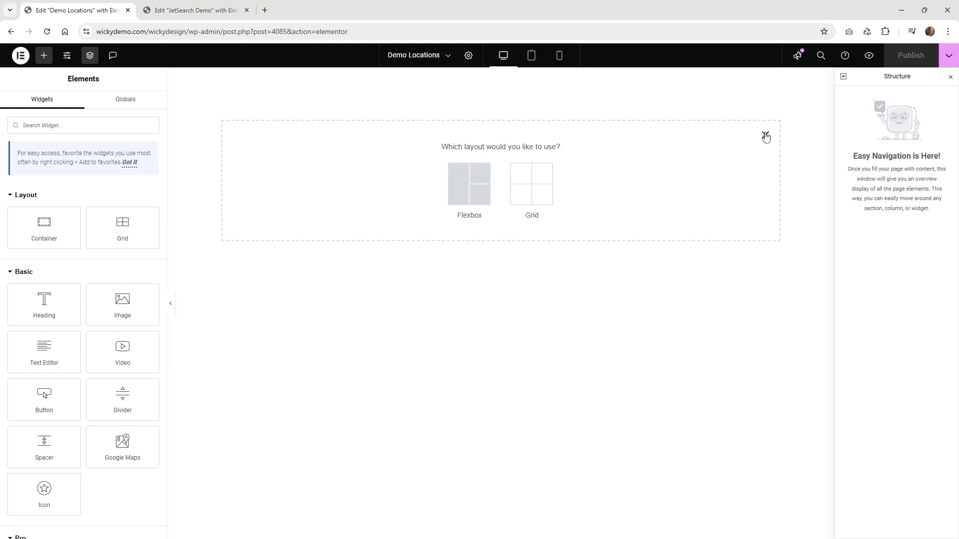
click(765, 135)
click(489, 151)
click(475, 199)
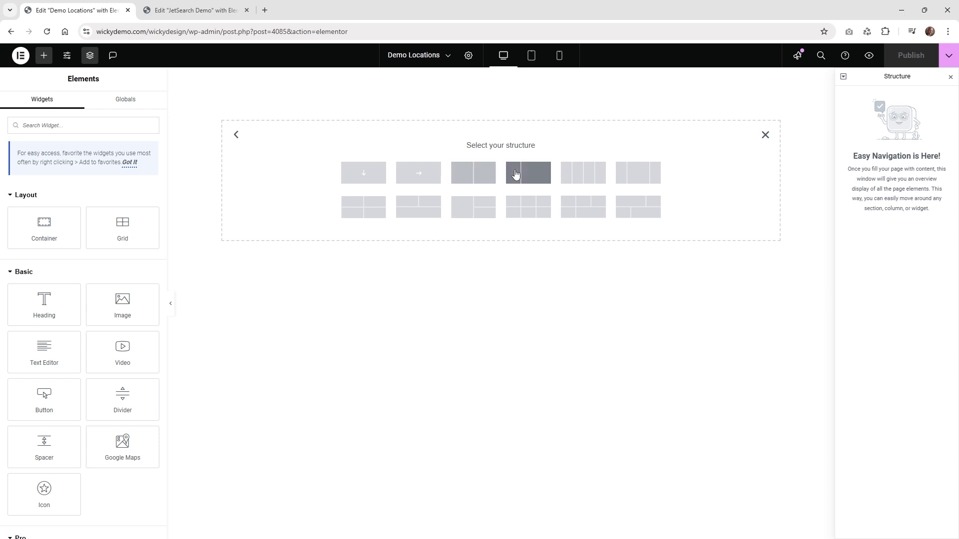
click(538, 179)
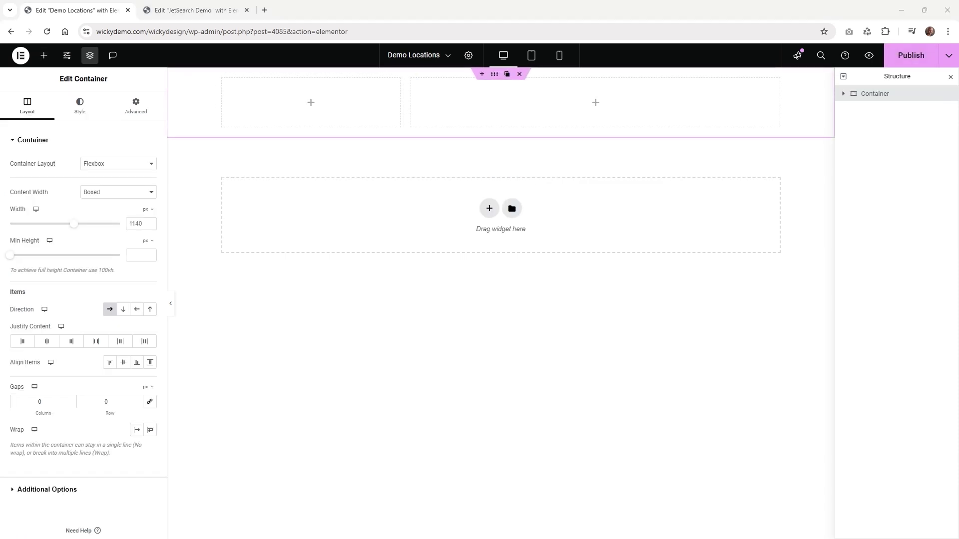
Set the width of the narrow inner container to 30% and of the wide one to 70%
click(223, 80)
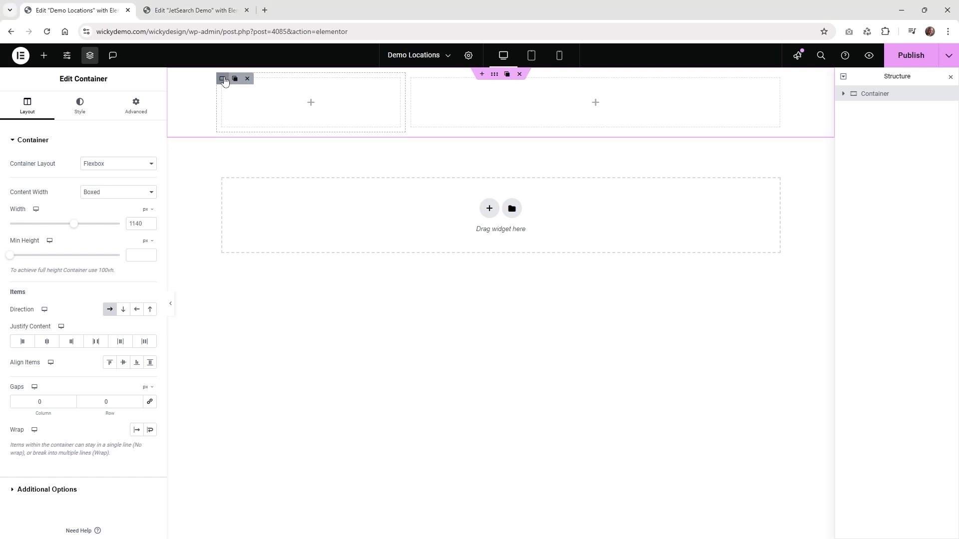
double_click(133, 224)
text(30)
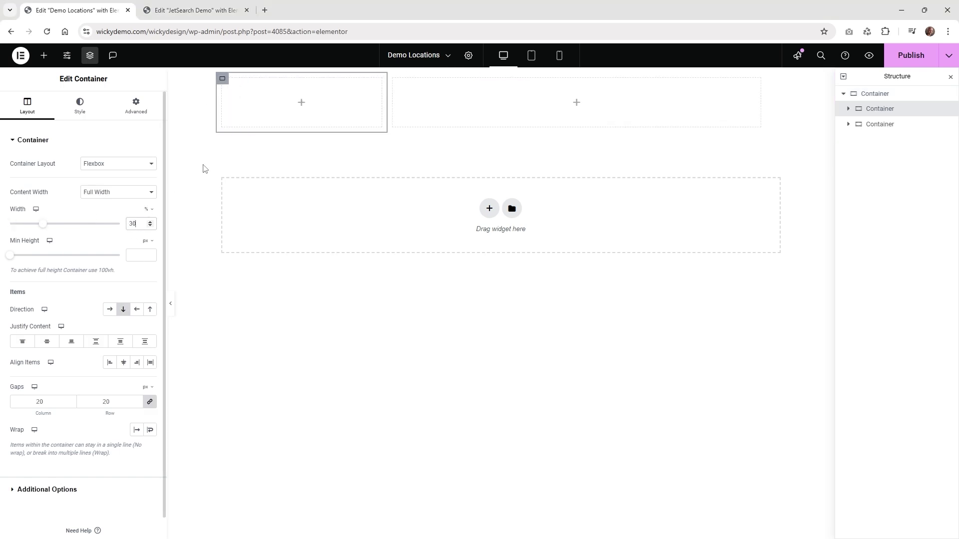
click(223, 82)
click(395, 79)
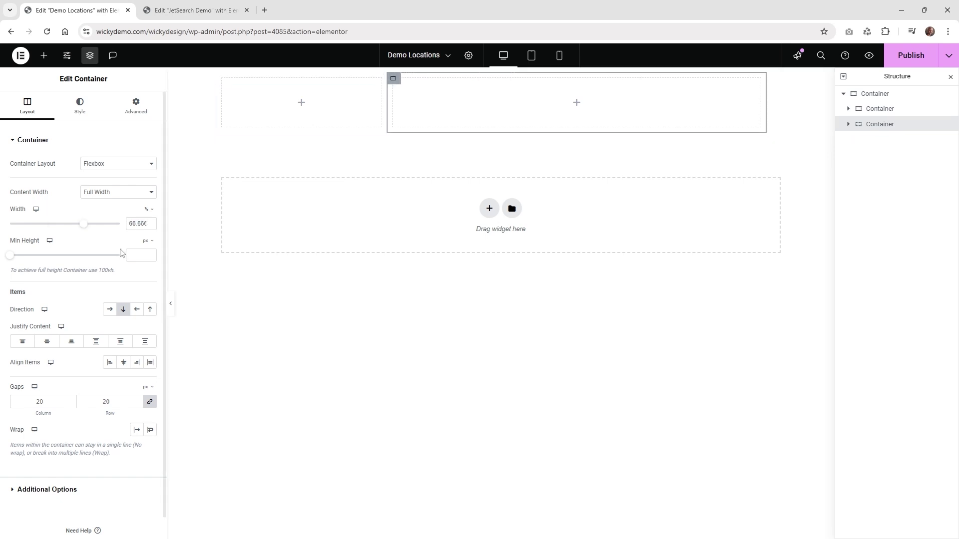
double_click(133, 224)
text(70)
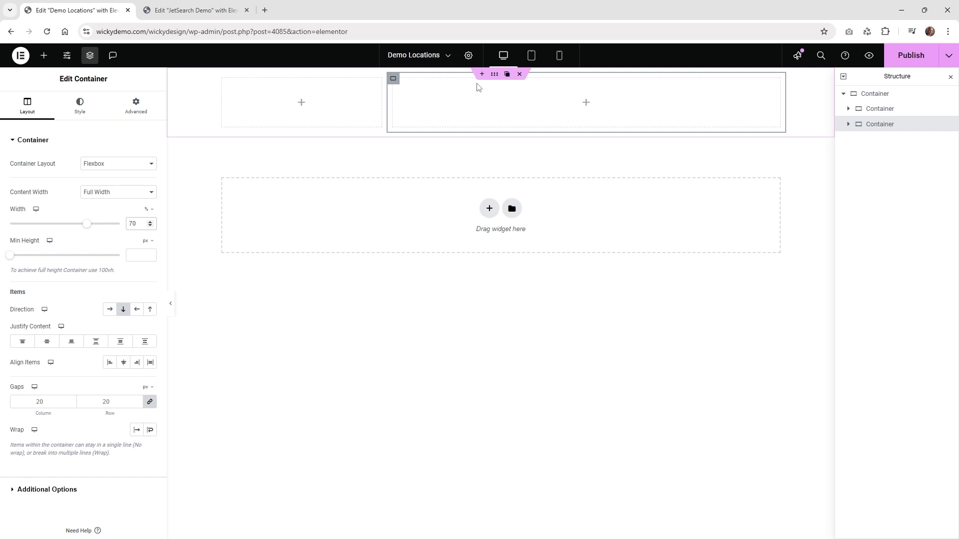
Find the dynamic widgets and place a Dynamic Image in the narrow 30% container
click(44, 55)
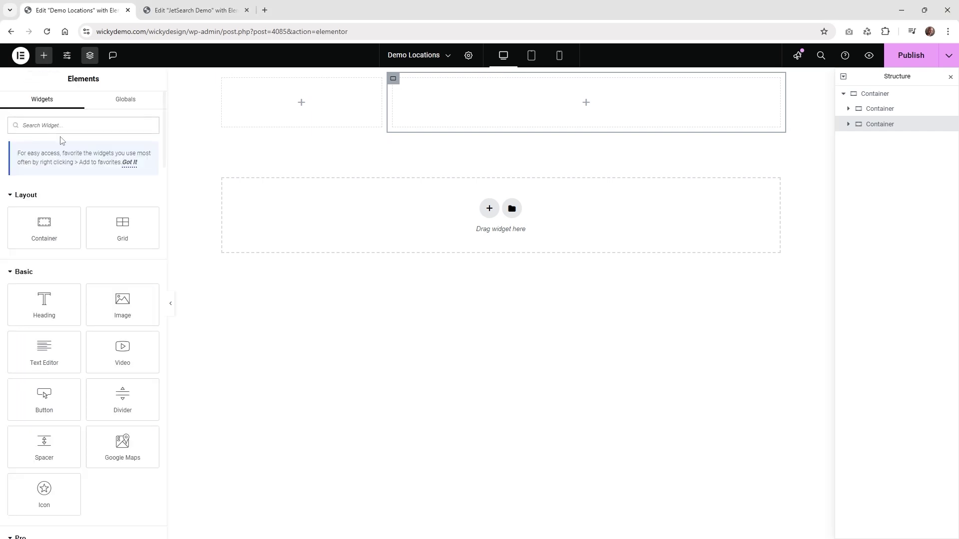
text(dyn)
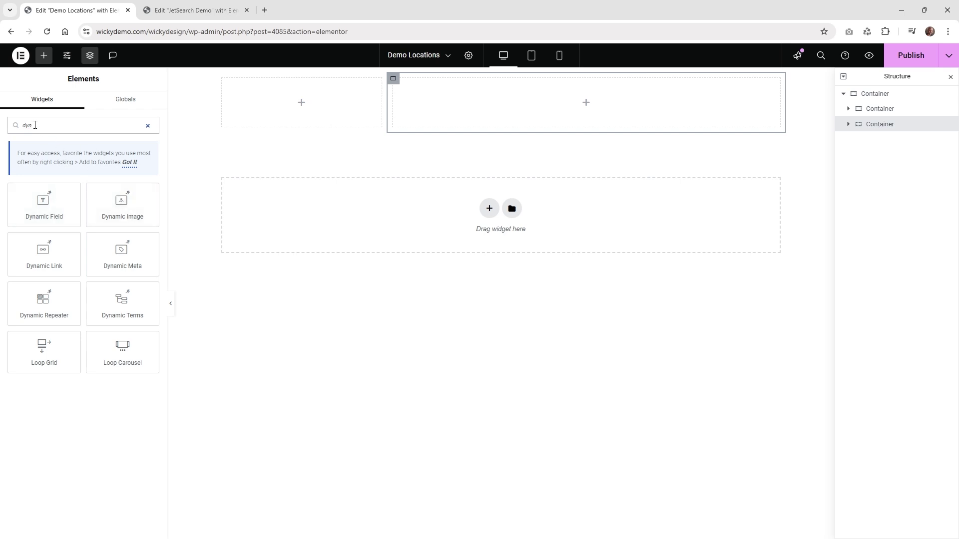
drag(123, 202, 305, 103)
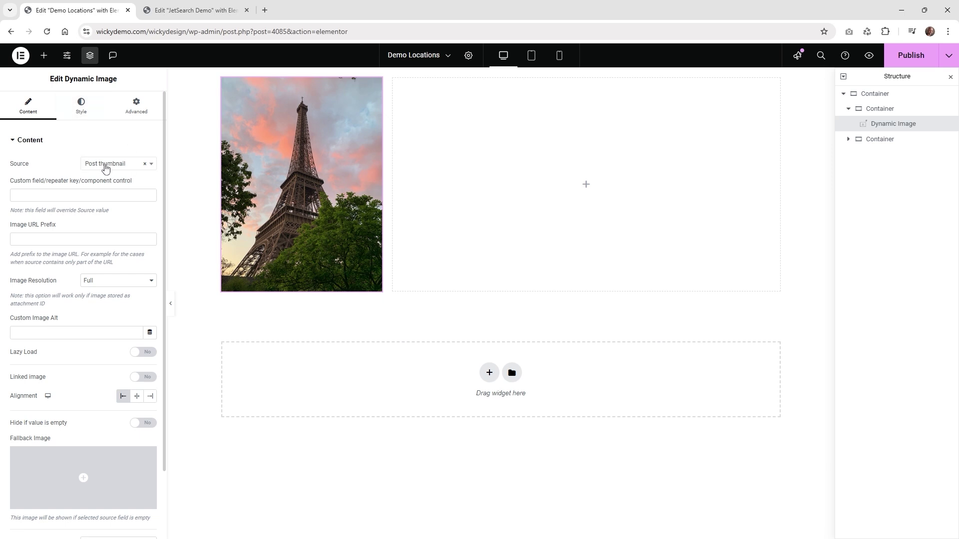
Style the dynamic image with a width of 100% and a height of 200 px
click(80, 107)
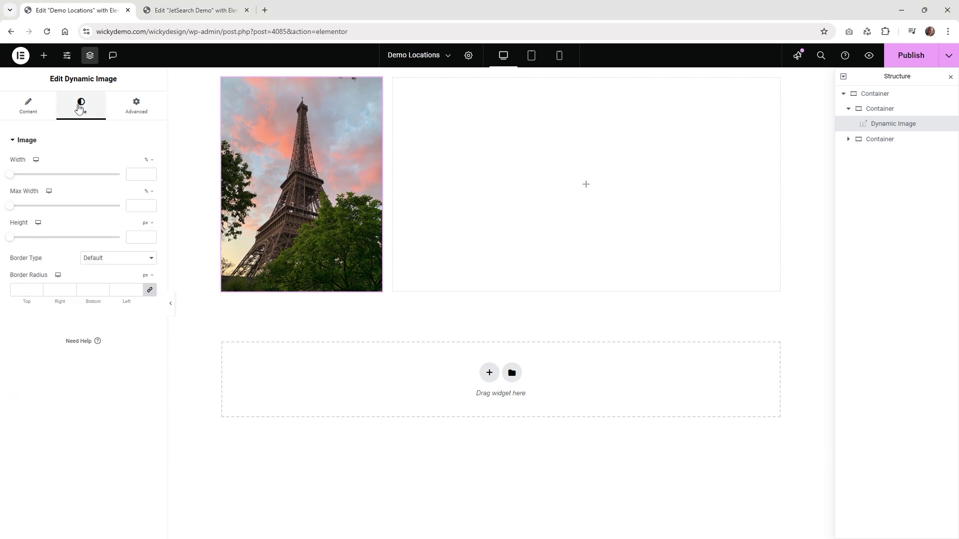
drag(10, 174, 123, 200)
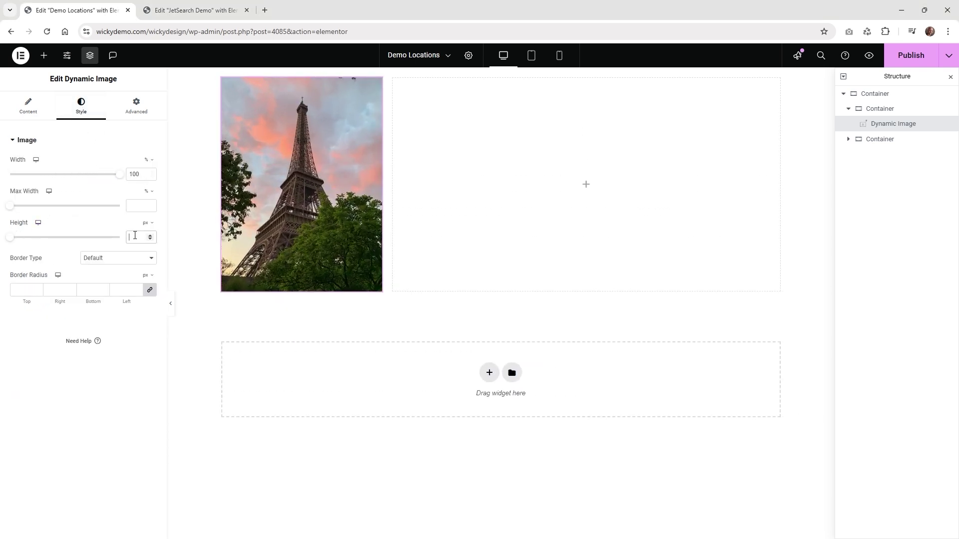
click(135, 237)
text(200)
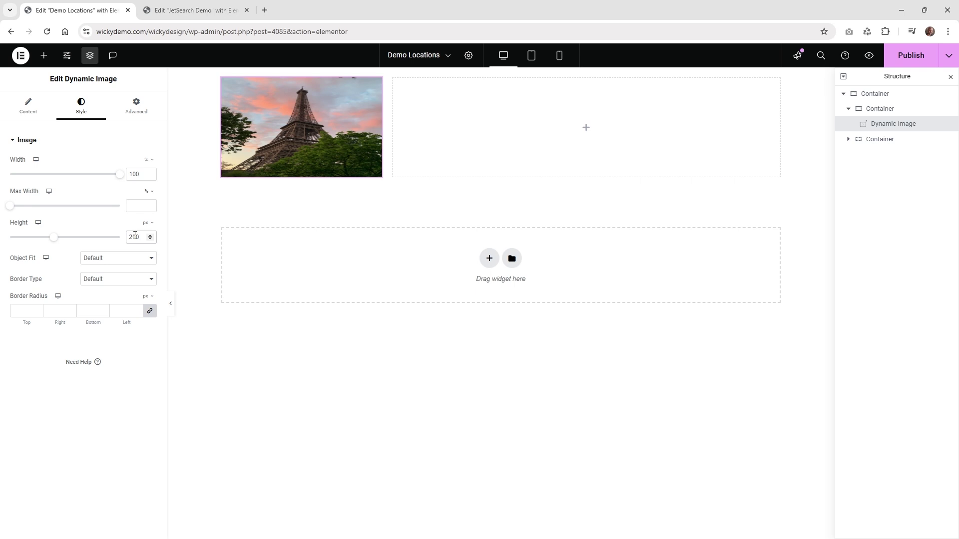
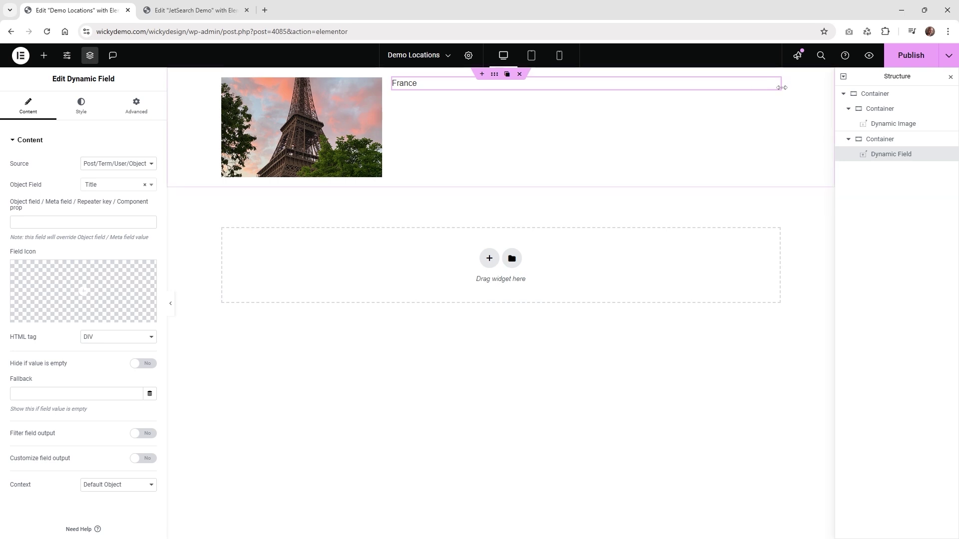
Set the HTML tag of the title's Dynamic Field to H2
click(100, 339)
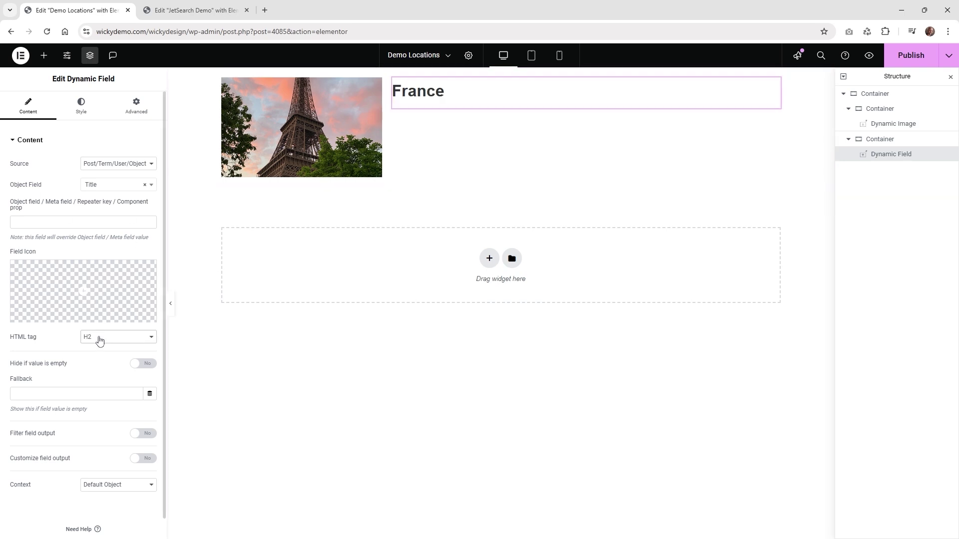
click(99, 339)
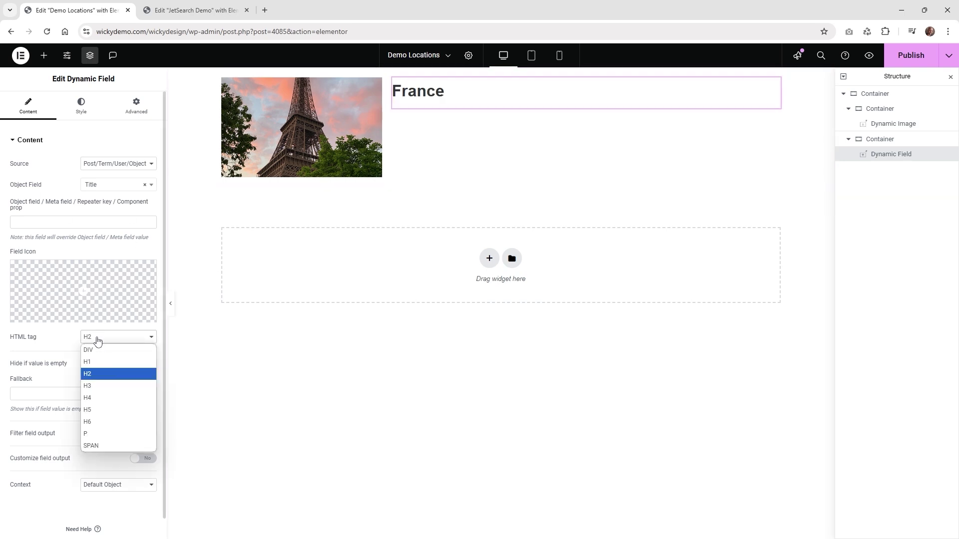
click(106, 377)
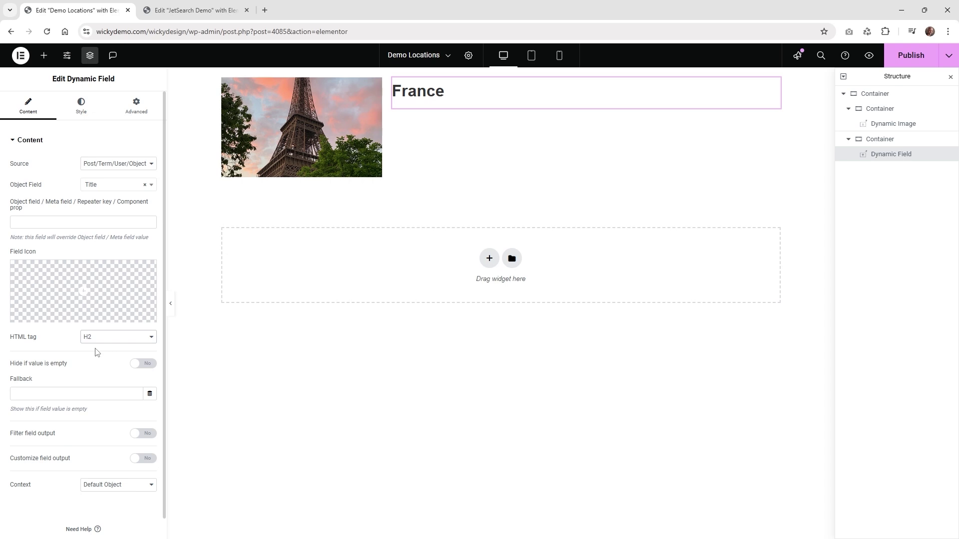
Add a second Dynamic Field widget below the title in the wide container
click(44, 55)
text(d)
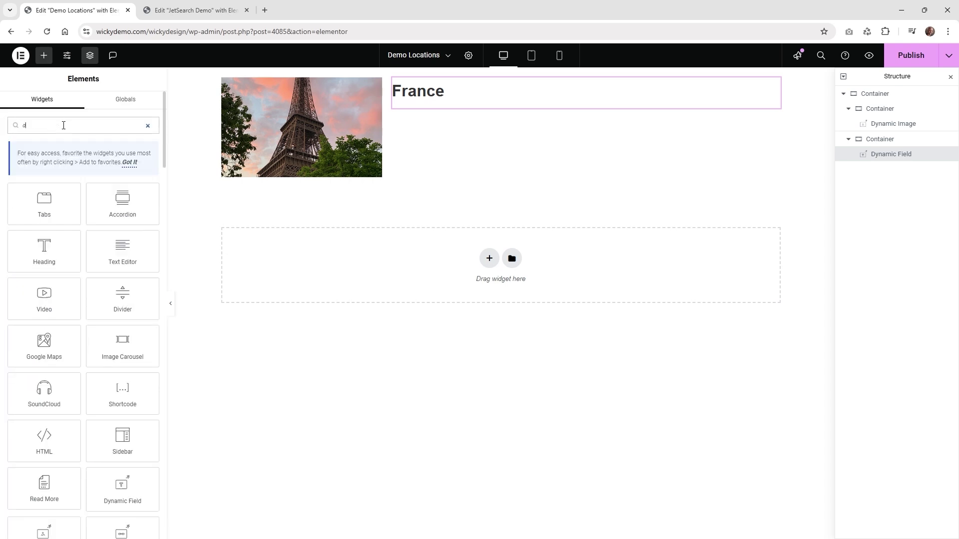
text(yn)
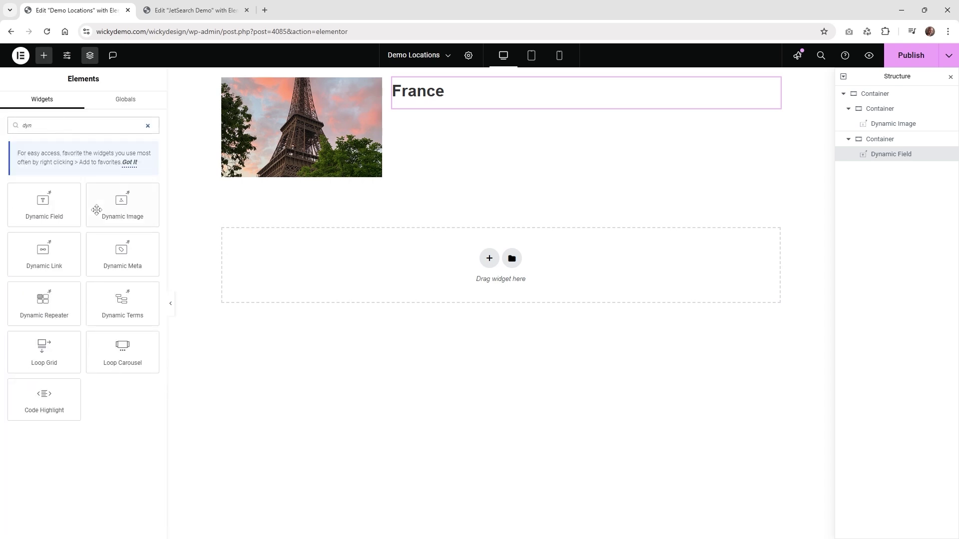
drag(43, 203, 478, 101)
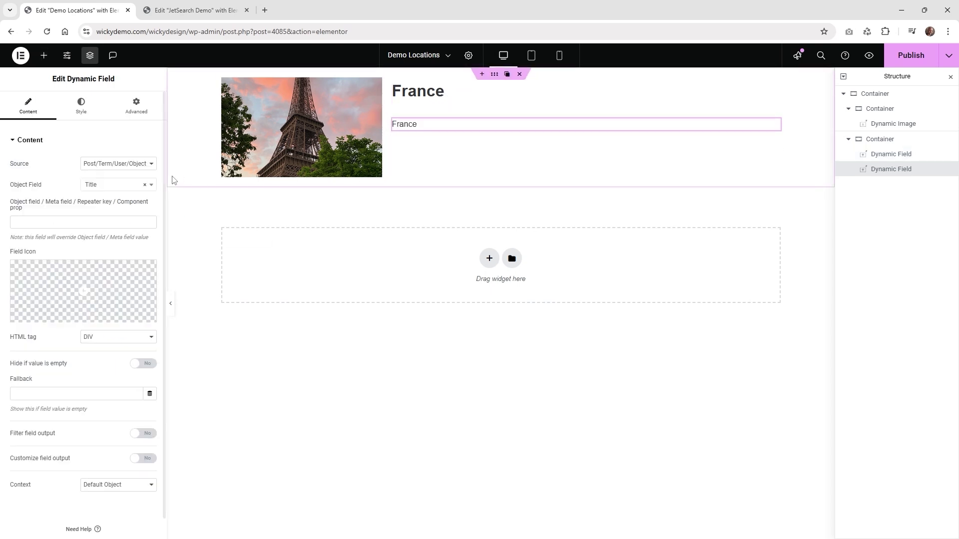
Set the second dynamic field to show the post's Excerpt, keeping Post/Term/User/Object Data as its source
click(100, 168)
click(106, 179)
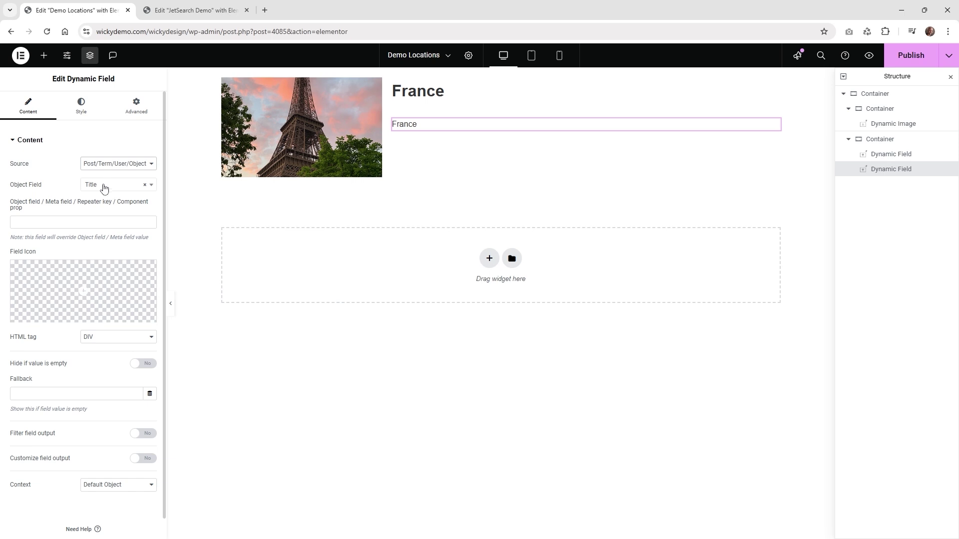
click(103, 185)
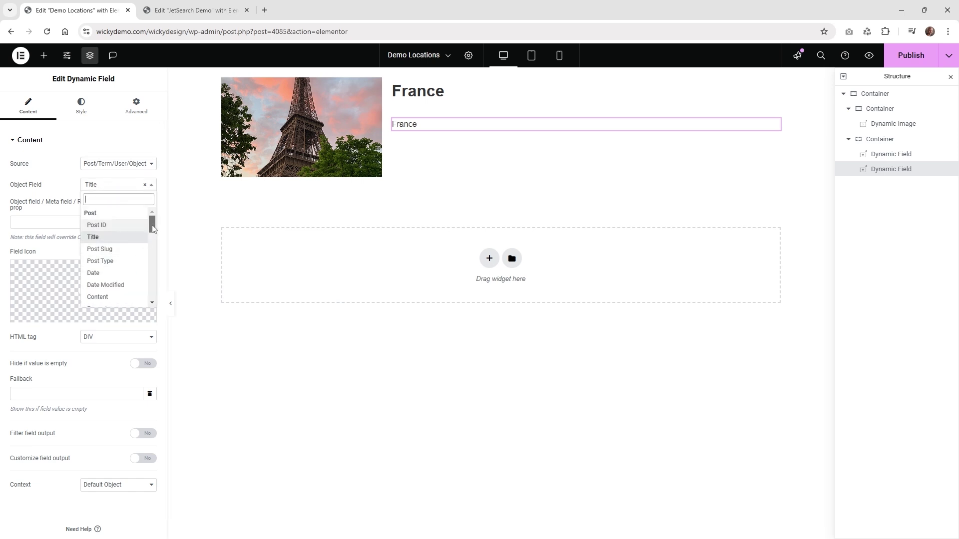
scroll(122, 265, down, 1)
click(118, 271)
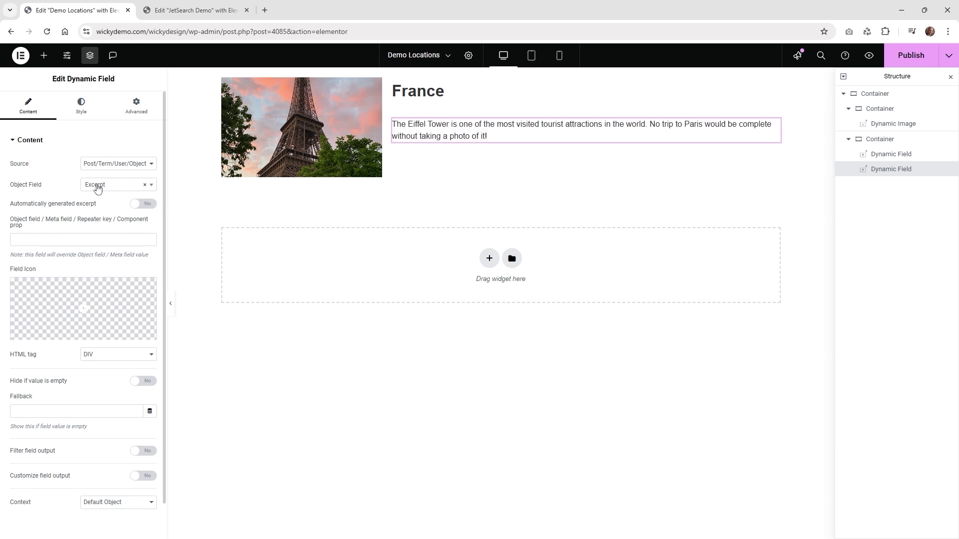
click(126, 188)
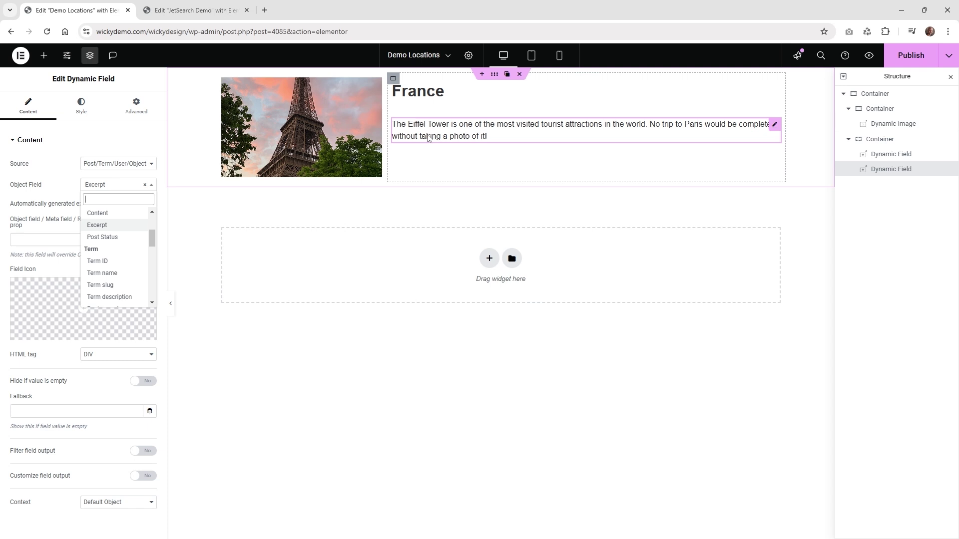
click(106, 229)
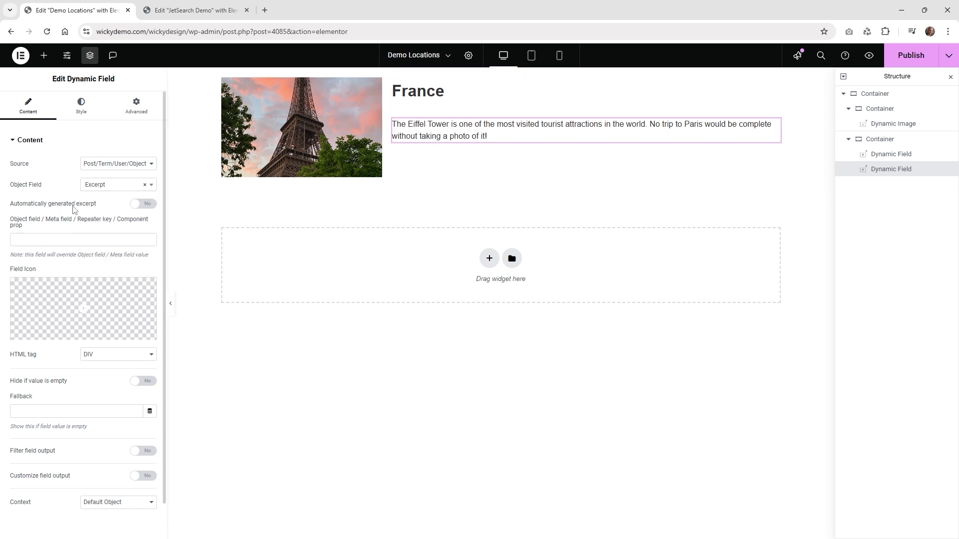
Try the automatically generated excerpt on the second dynamic field with a custom length of 3
click(145, 205)
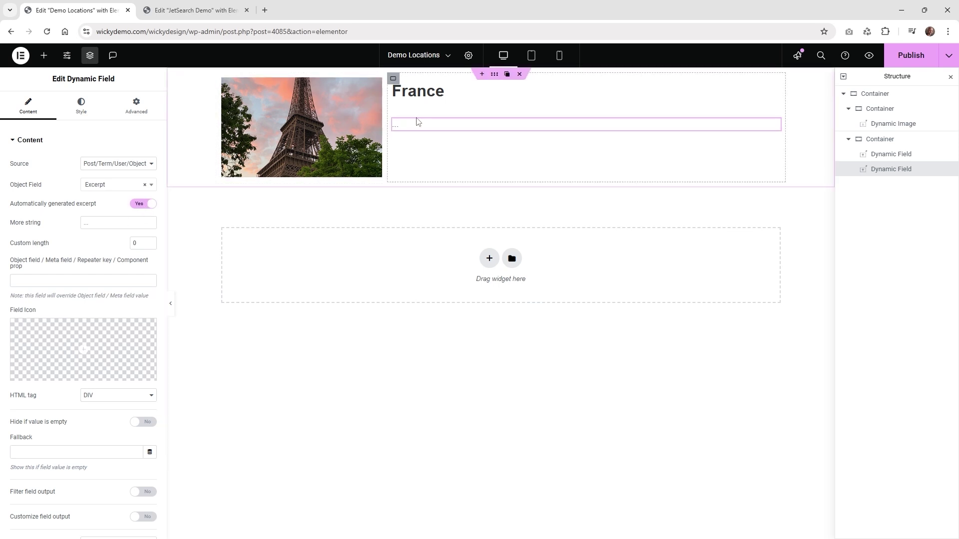
double_click(136, 243)
text(3)
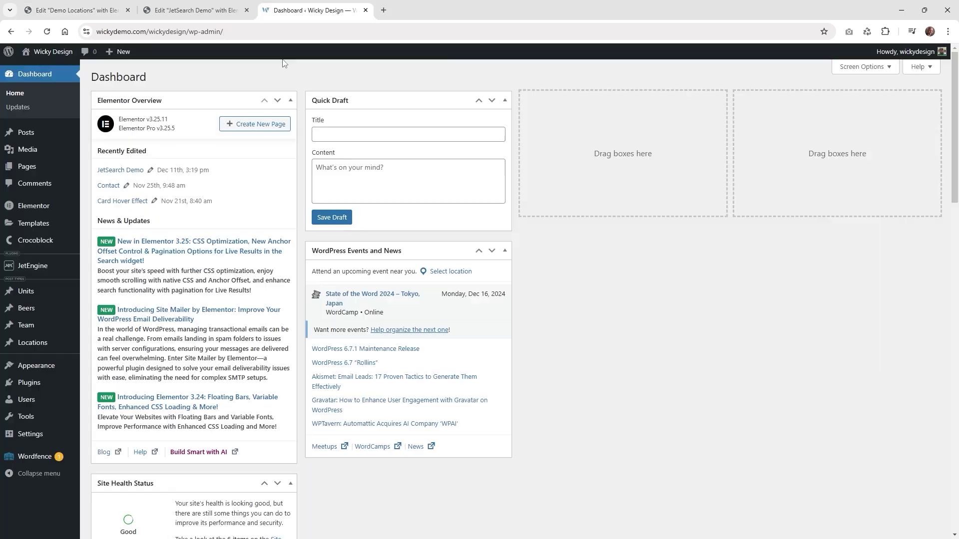
Open the France location post from the dashboard, inspect its sqft custom field and return to the listing item editor
mouse_move(54, 269)
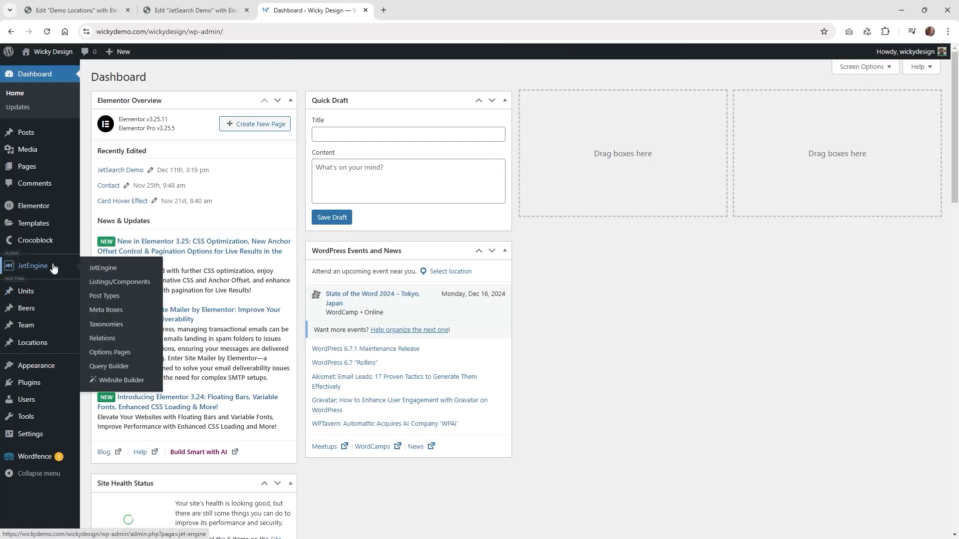
mouse_move(58, 344)
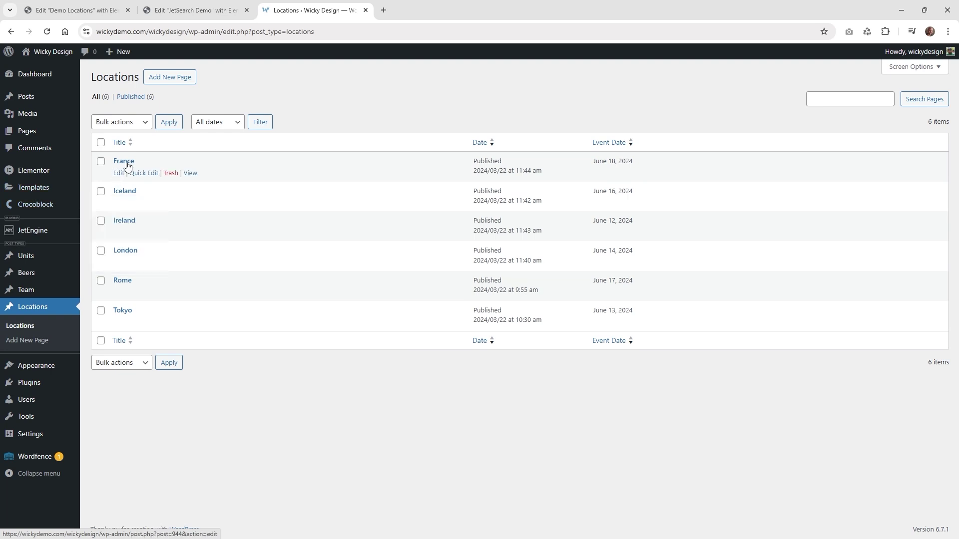
click(125, 161)
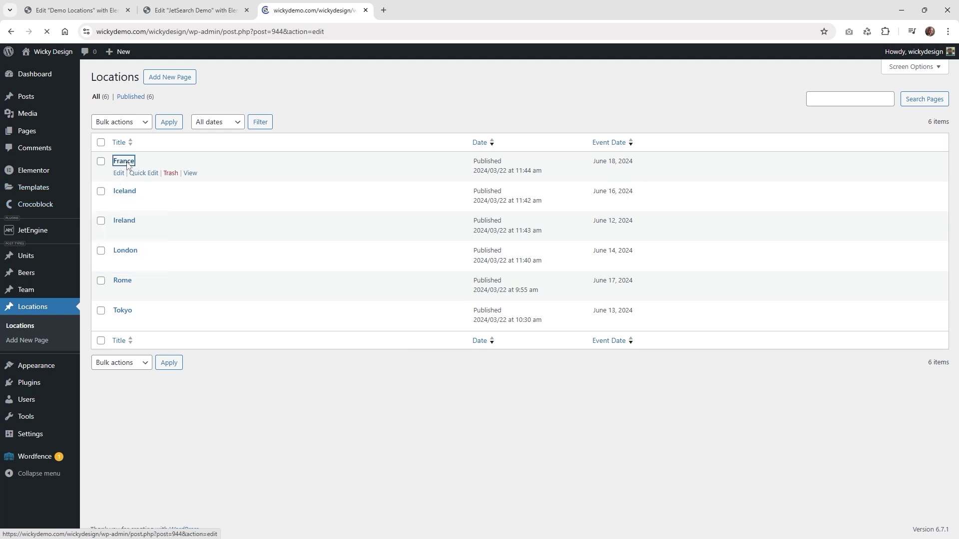
scroll(212, 325, down, 2)
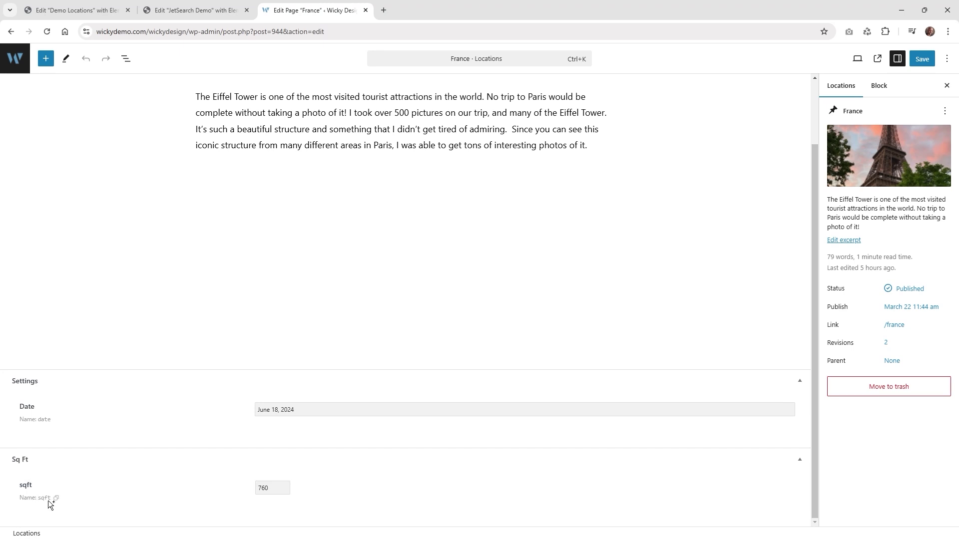
double_click(270, 489)
click(68, 10)
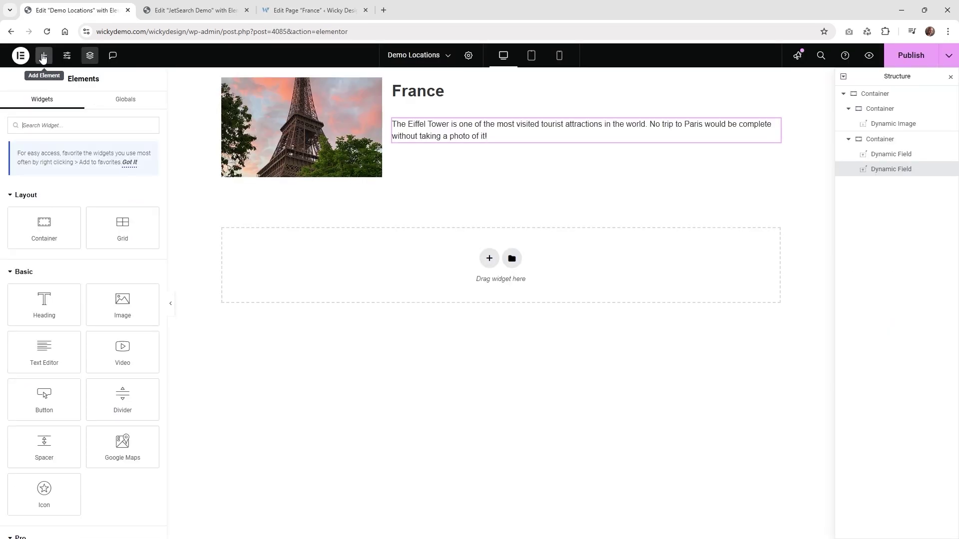
Add a third Dynamic Field widget below the excerpt and have it show the Locations sqft field from Meta Data
text(dyn)
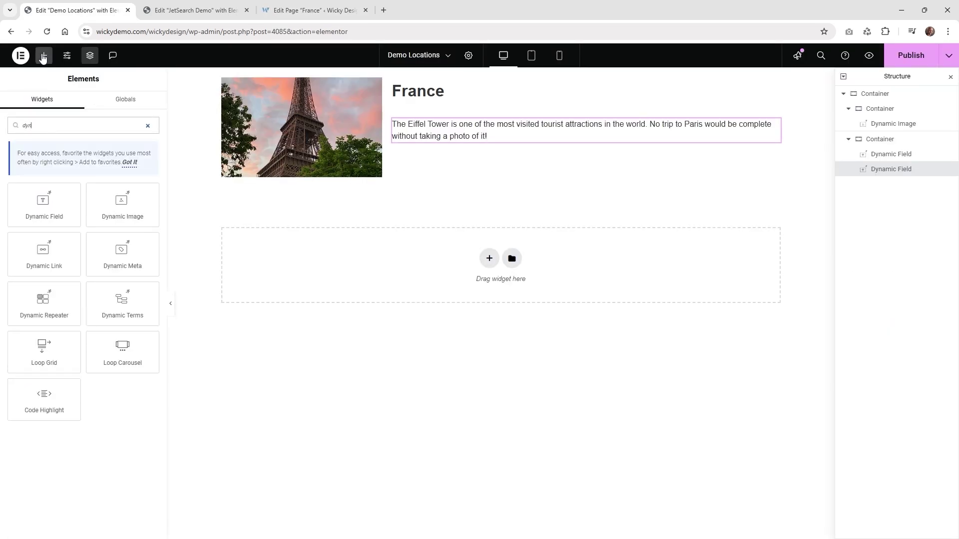
drag(53, 208, 469, 136)
click(104, 165)
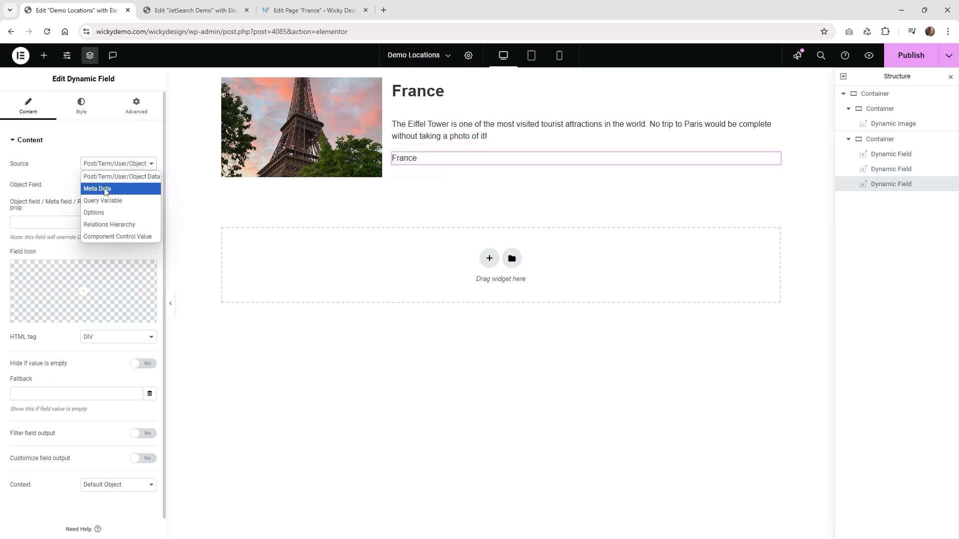
click(104, 189)
click(103, 187)
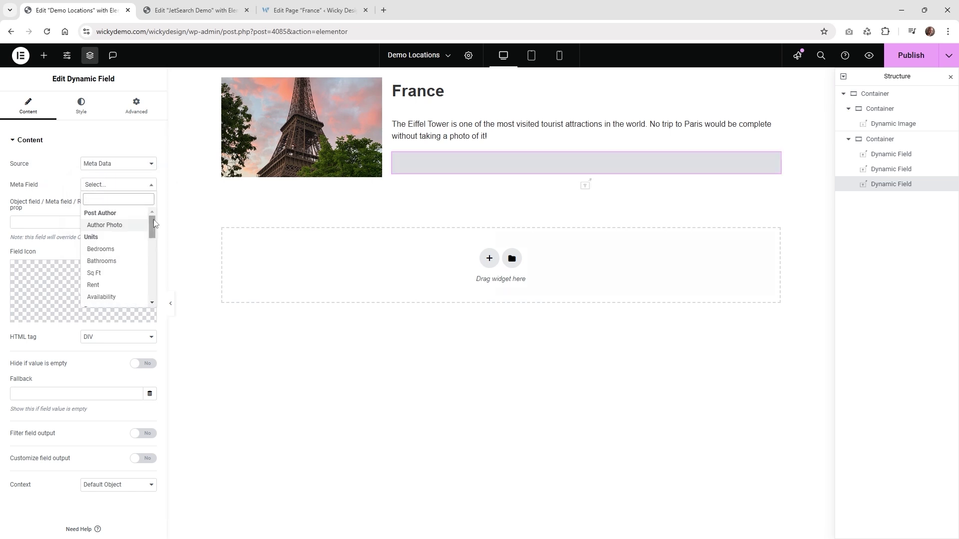
drag(154, 223, 152, 268)
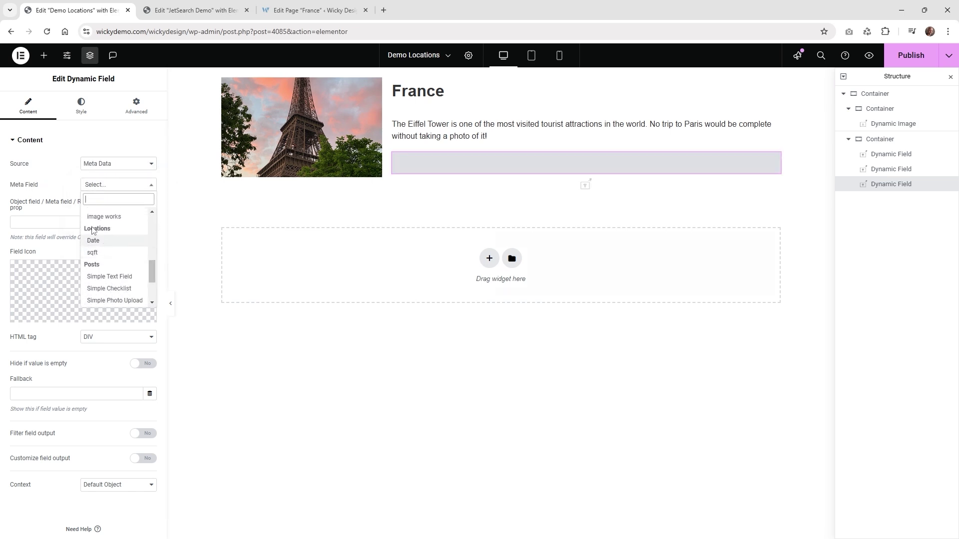
click(98, 254)
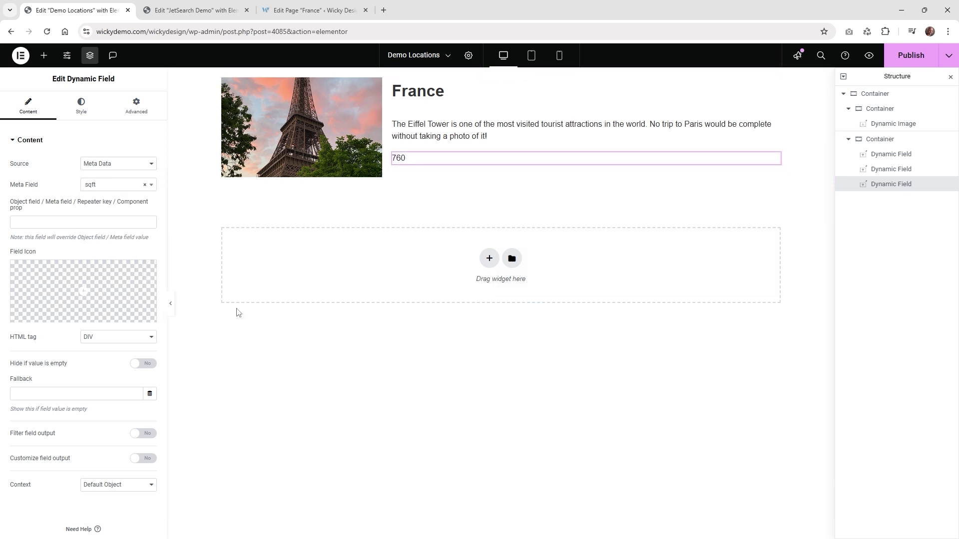
Enable customized output for the sqft dynamic field and set its field format to "SQFT: %s"
scroll(40, 466, down, 1)
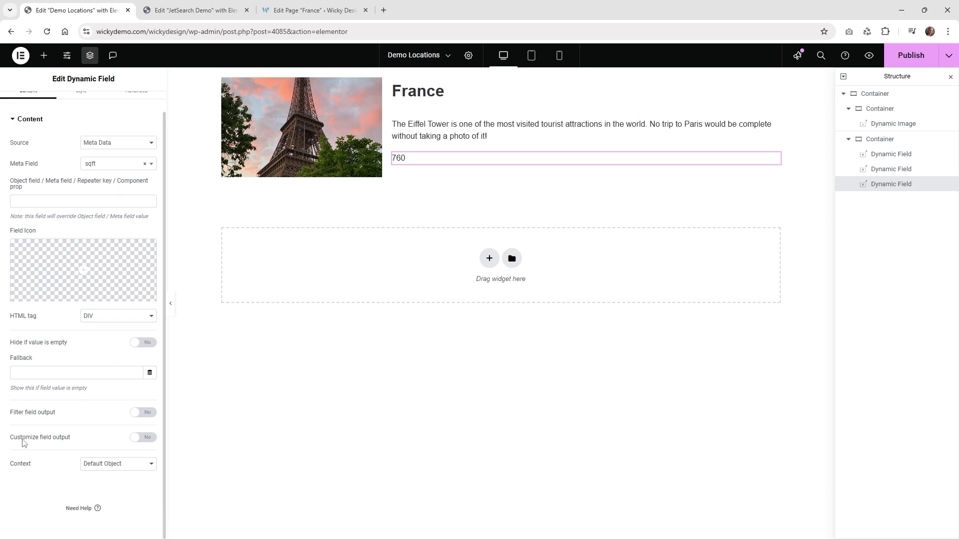
click(140, 438)
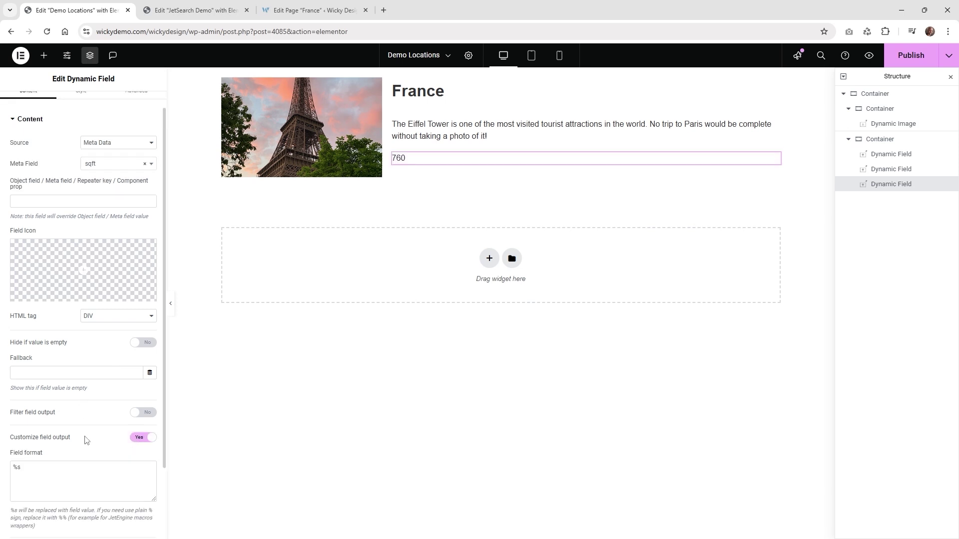
click(14, 467)
text(SQFT)
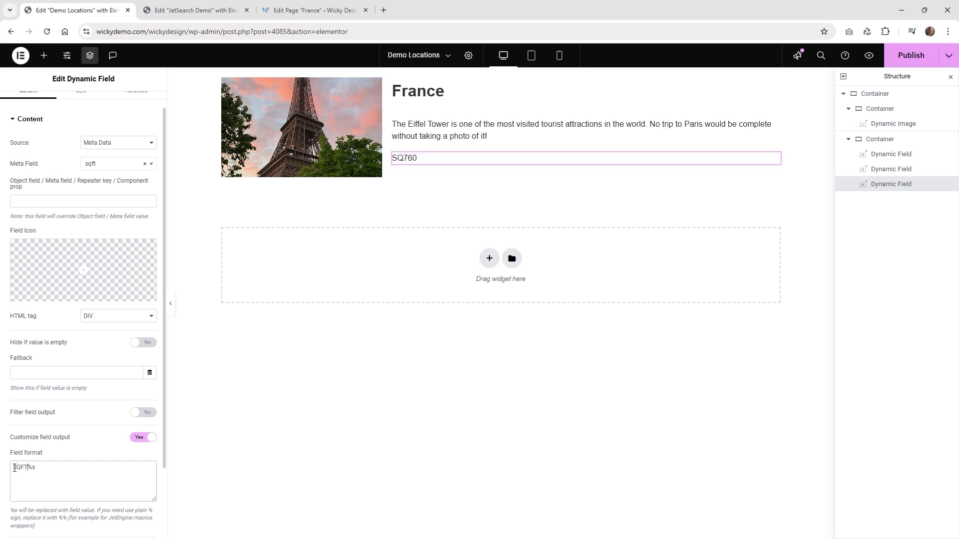
text(:)
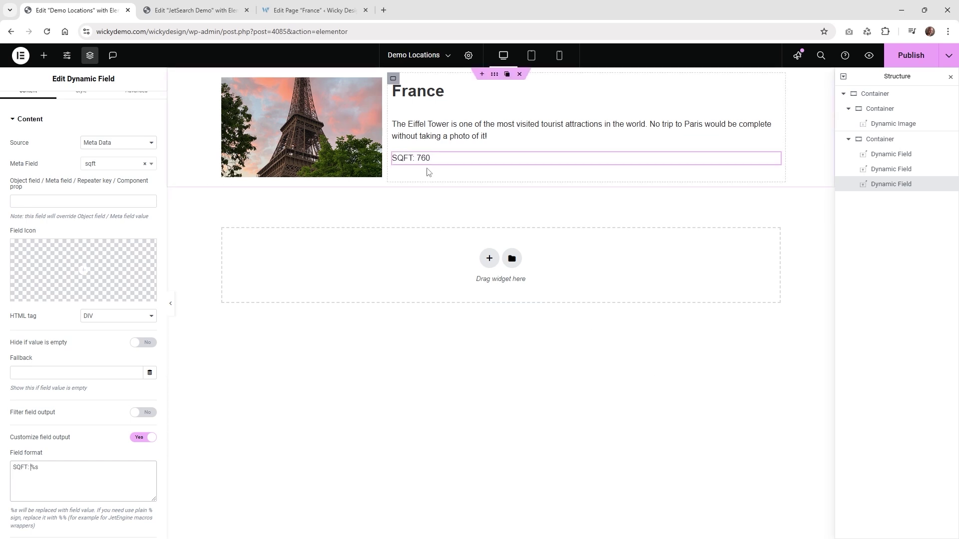
scroll(112, 141, up, 1)
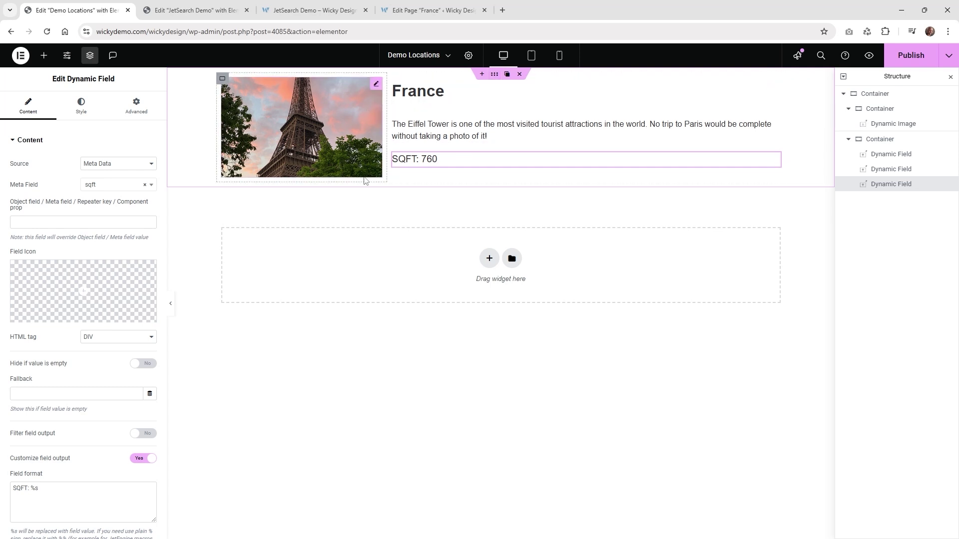
Turn the outermost container into a link by setting its HTML tag to a (link) and its dynamic link to Post URL
click(495, 75)
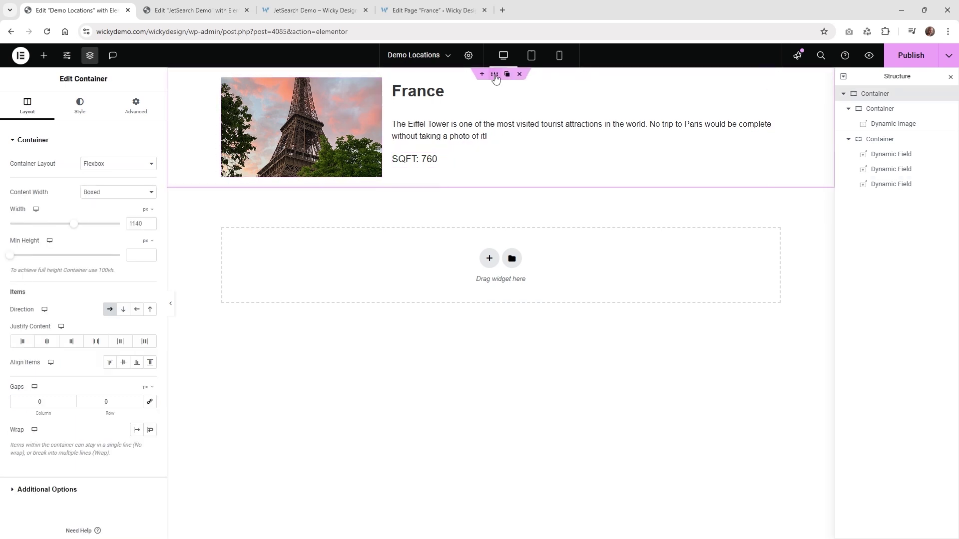
click(844, 95)
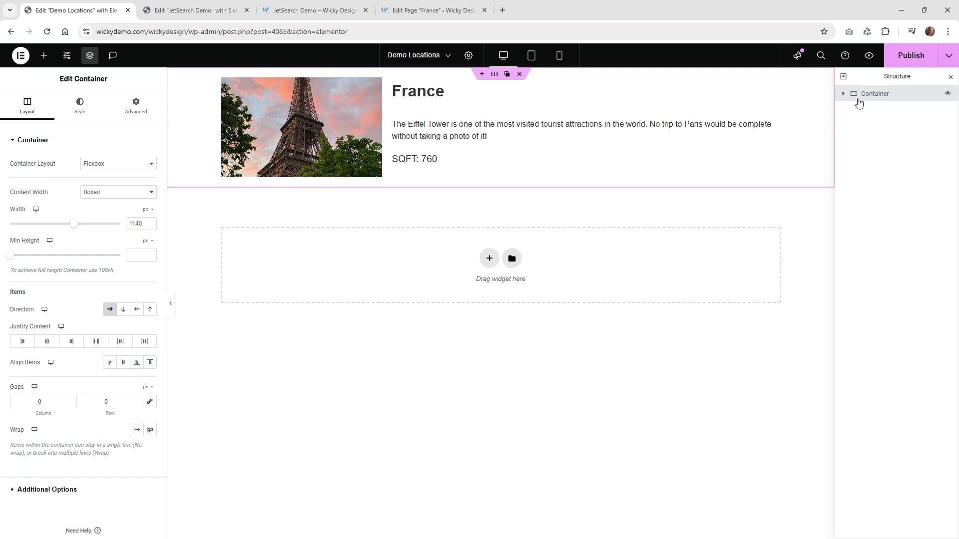
click(844, 94)
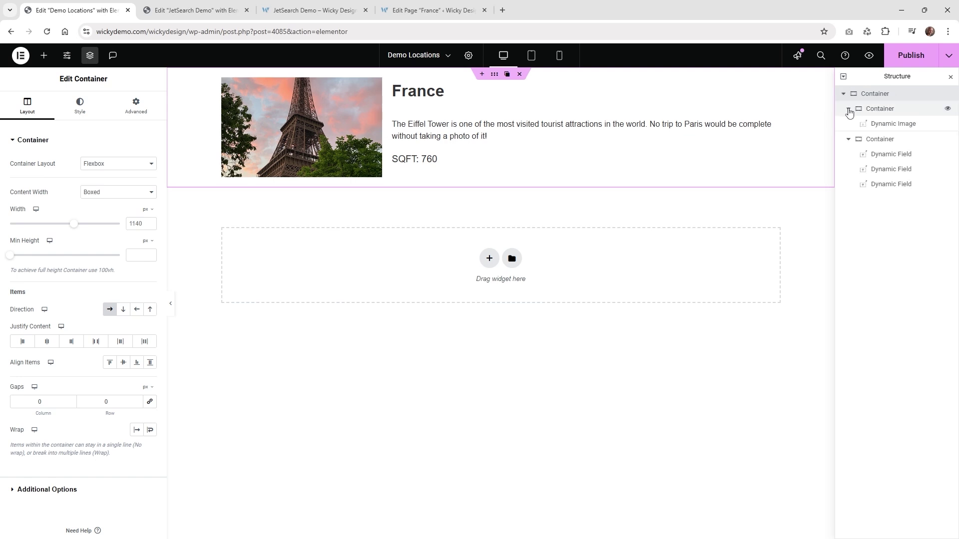
click(849, 109)
click(849, 124)
click(887, 110)
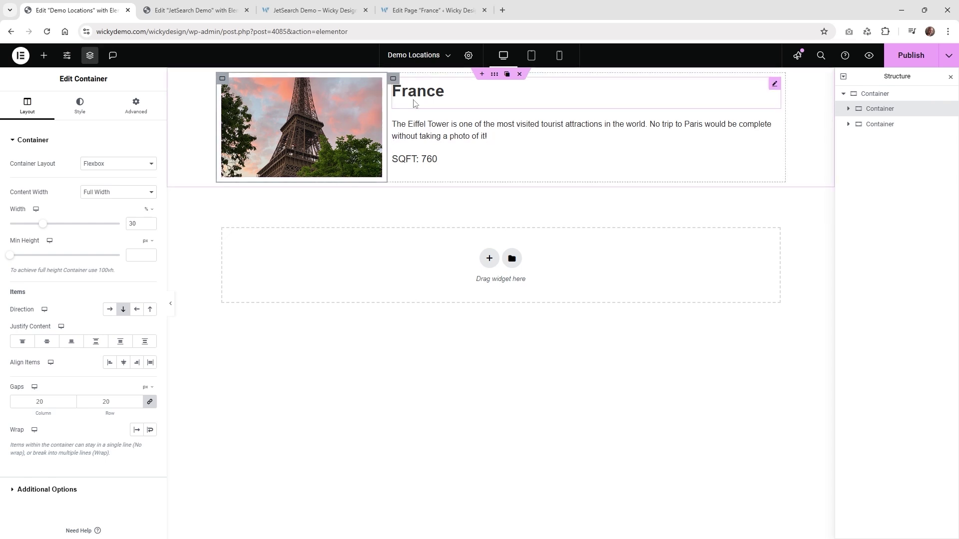
click(870, 100)
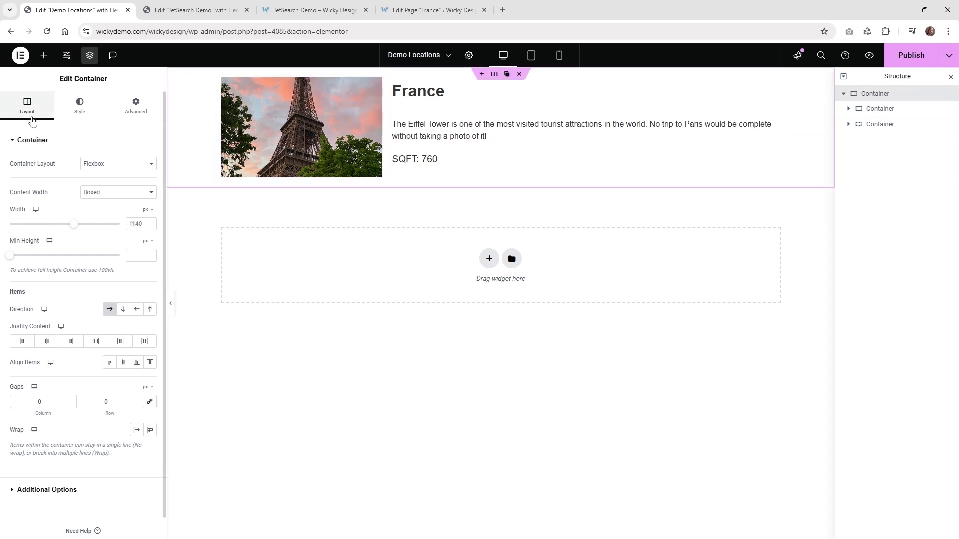
click(70, 490)
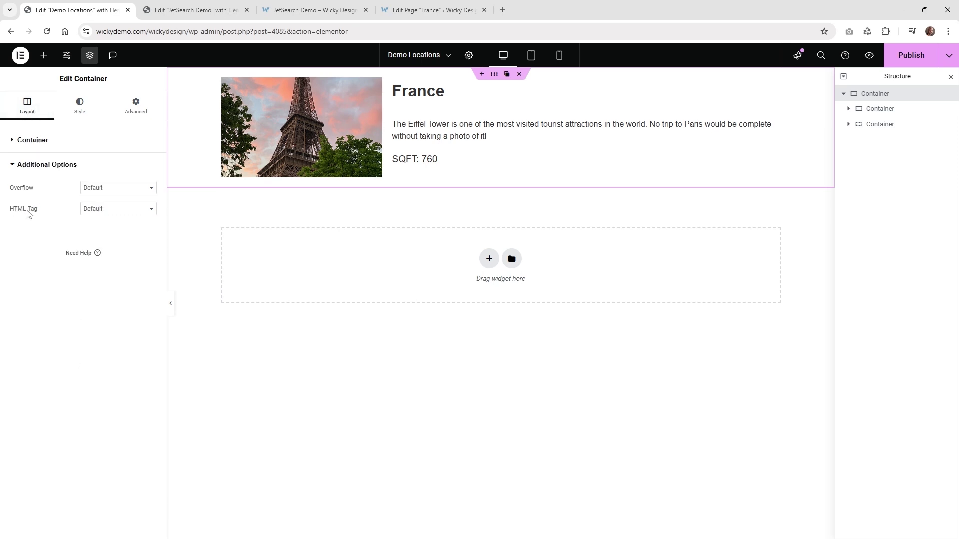
click(98, 210)
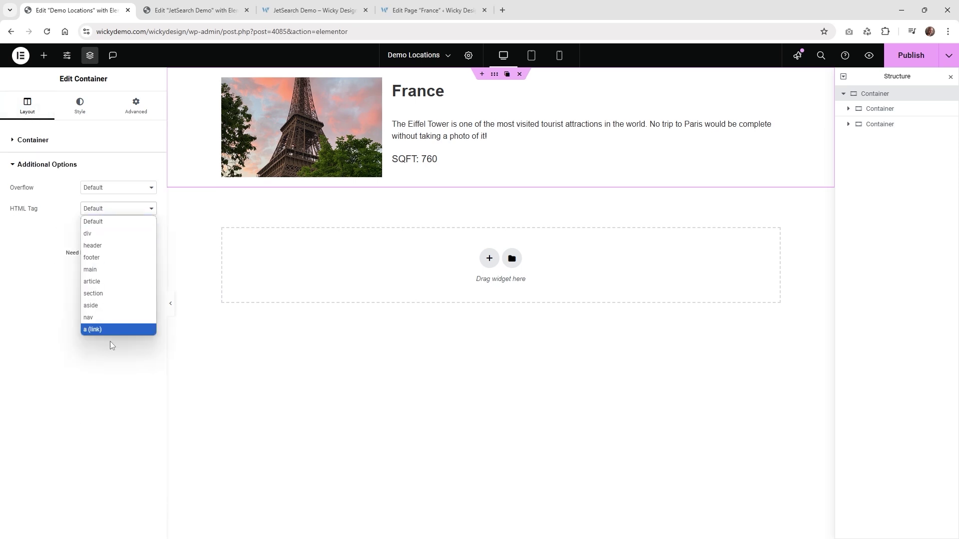
click(103, 329)
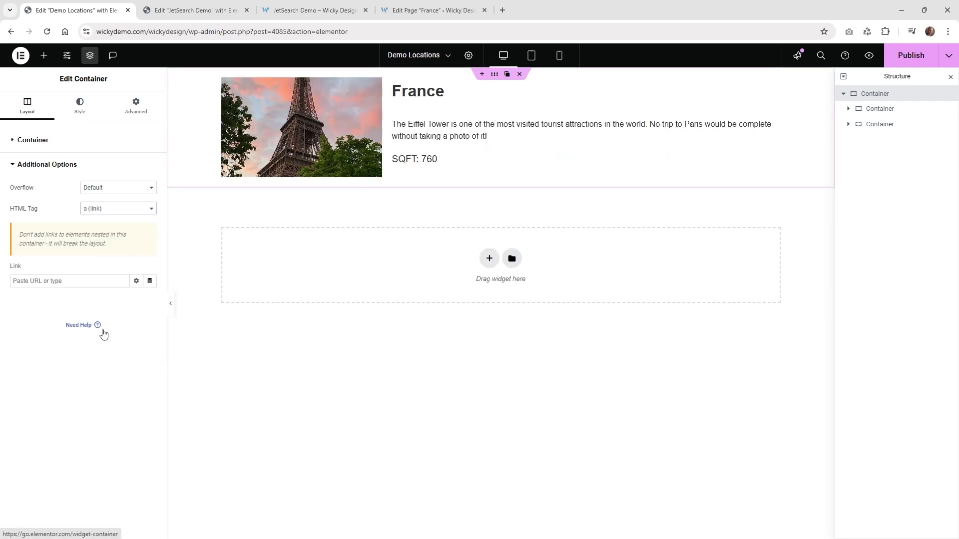
click(150, 281)
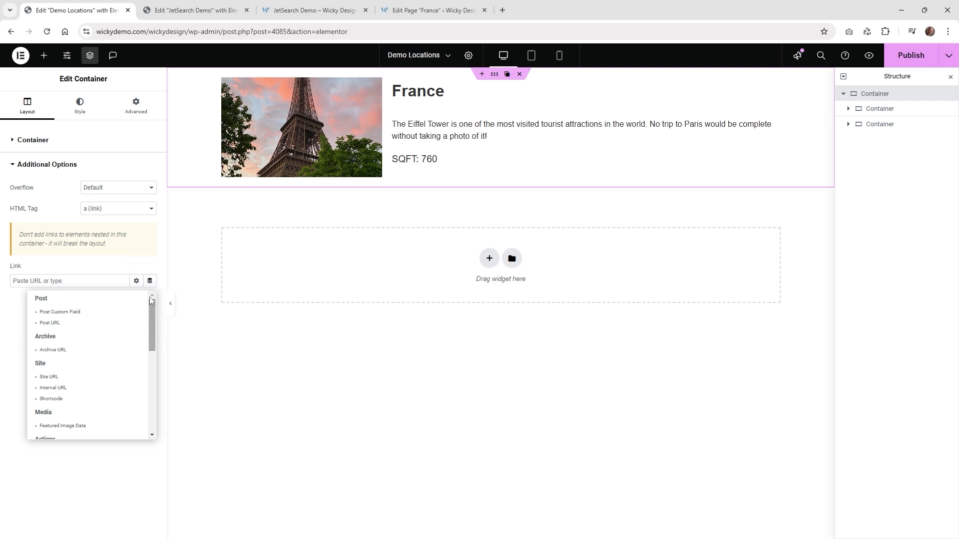
click(61, 323)
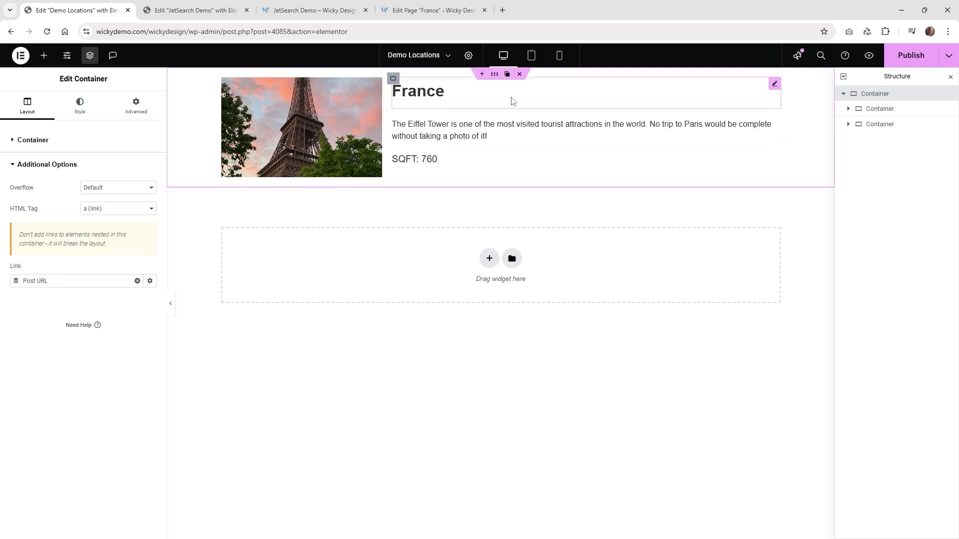
Give the outermost container a classic hover background in nearly transparent black, #0000000F
click(81, 108)
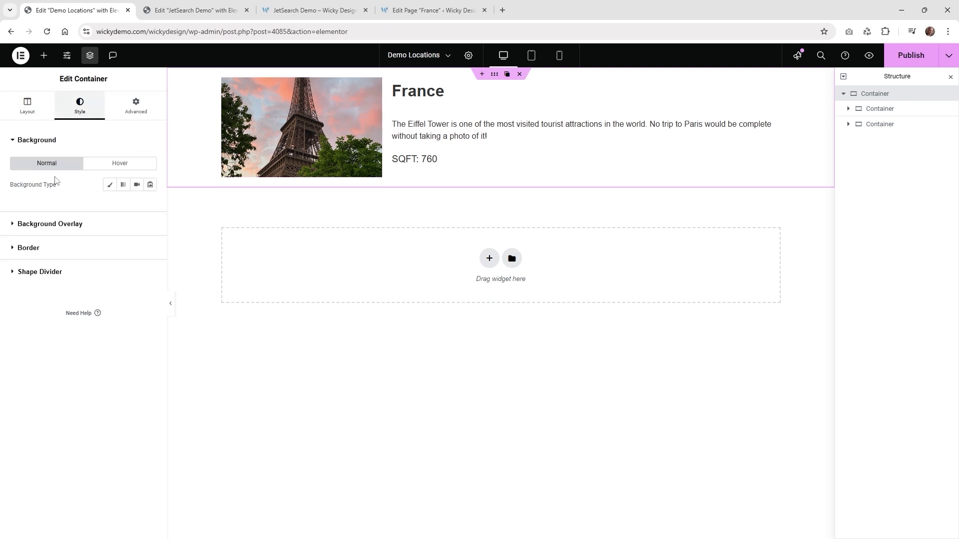
click(109, 167)
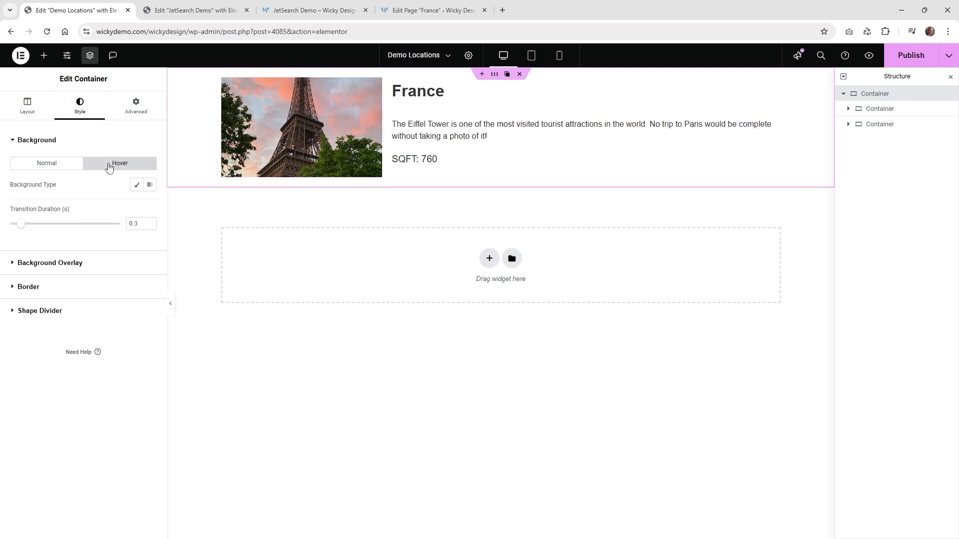
click(136, 185)
click(151, 206)
click(93, 320)
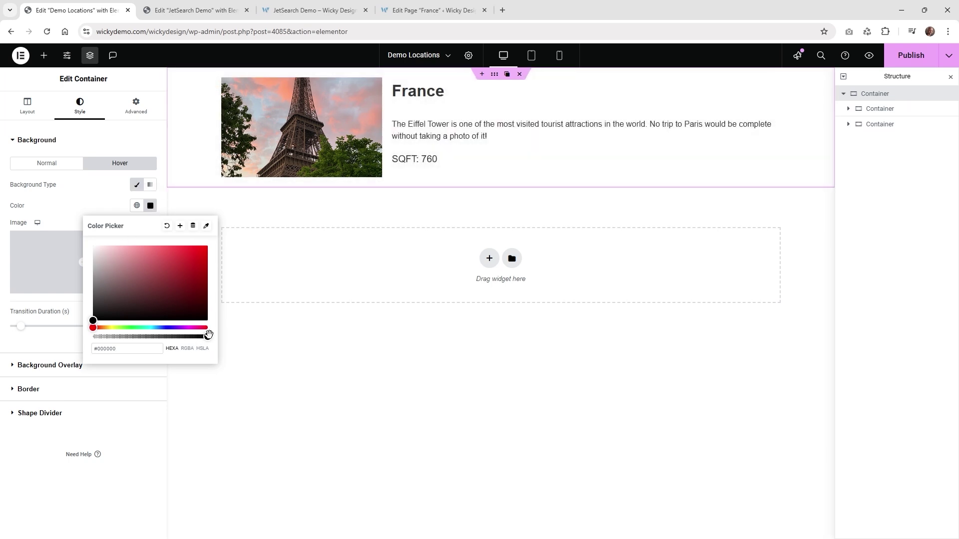
drag(208, 336, 101, 338)
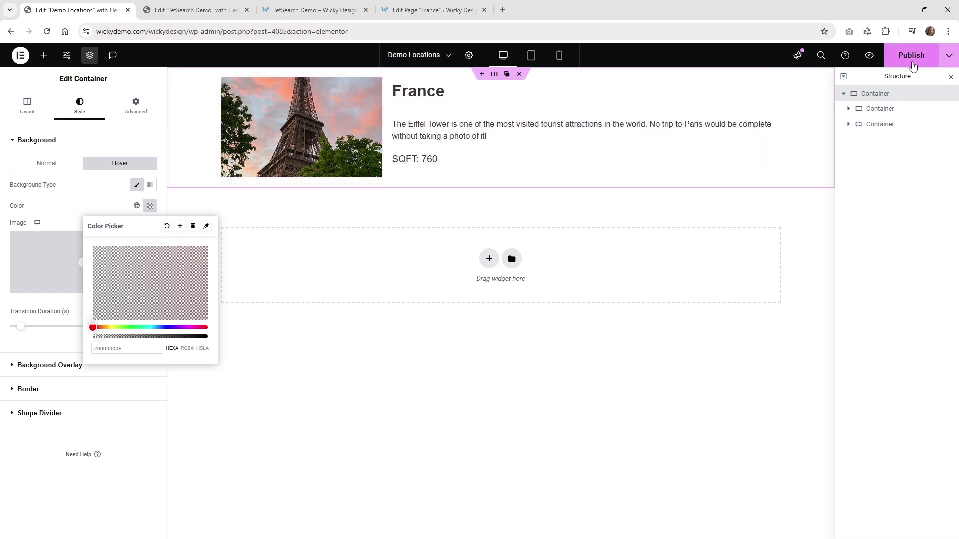
Check the listing item at tablet and mobile sizes, return to desktop view and publish it
click(532, 57)
click(559, 57)
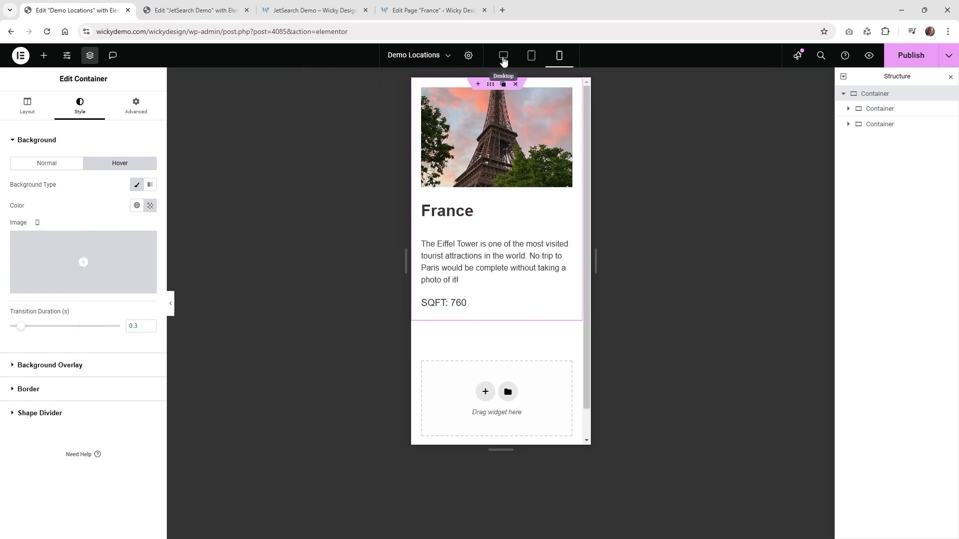
click(504, 57)
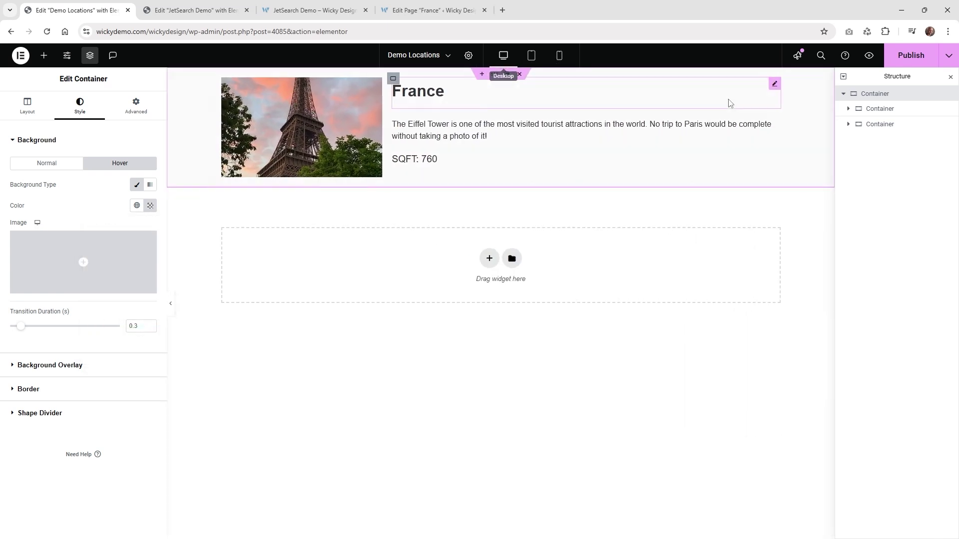
click(894, 61)
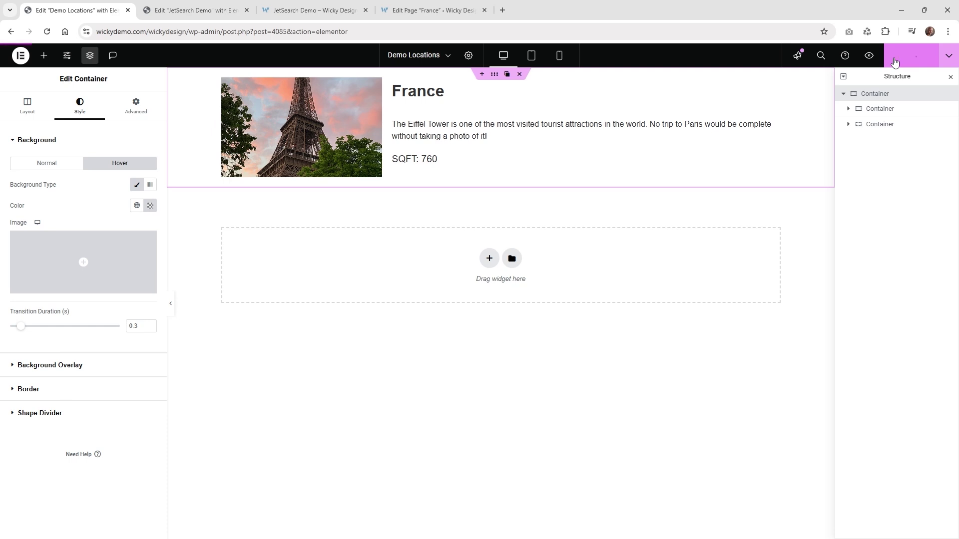
Reload the JetSearch Demo page editor and set the Ajax Search widget's results listing to Demo Locations
click(218, 4)
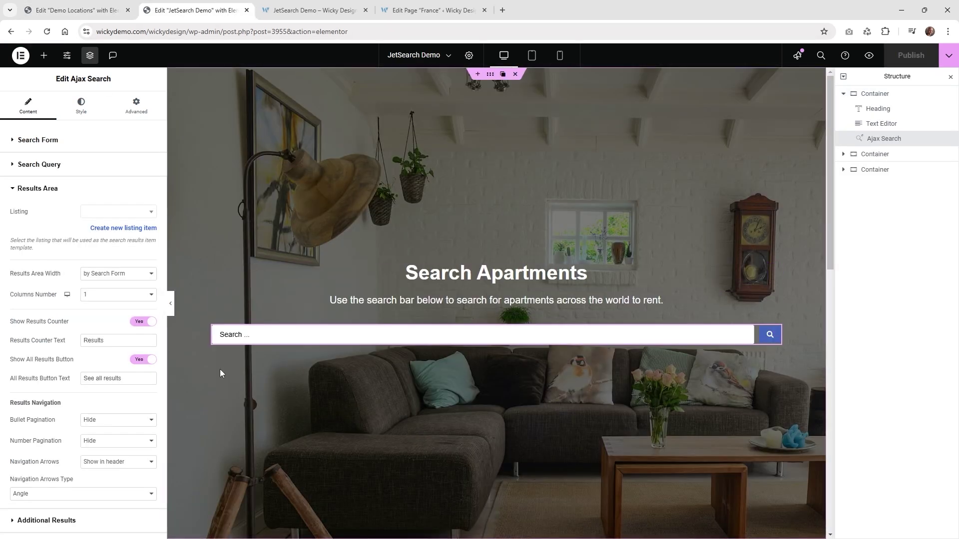
click(46, 32)
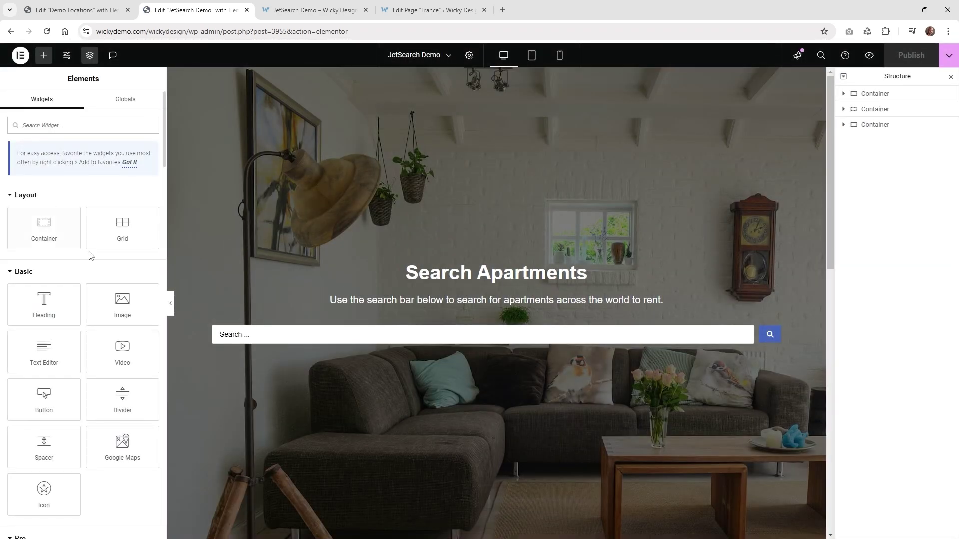
click(776, 332)
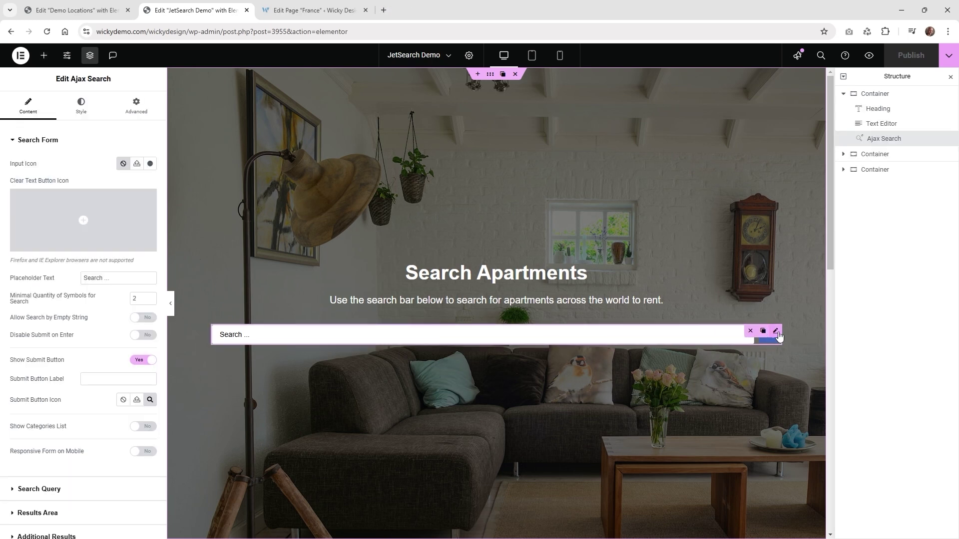
click(61, 140)
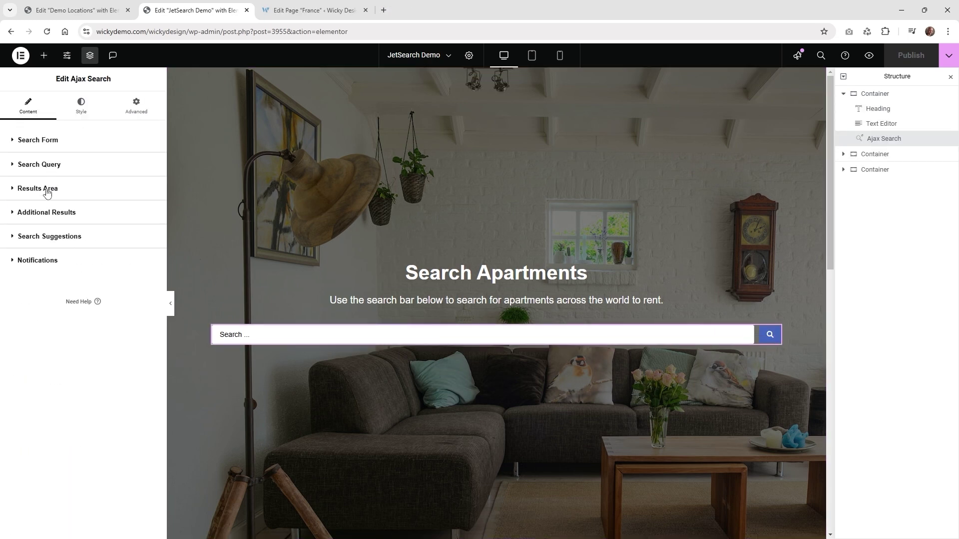
click(47, 188)
click(97, 212)
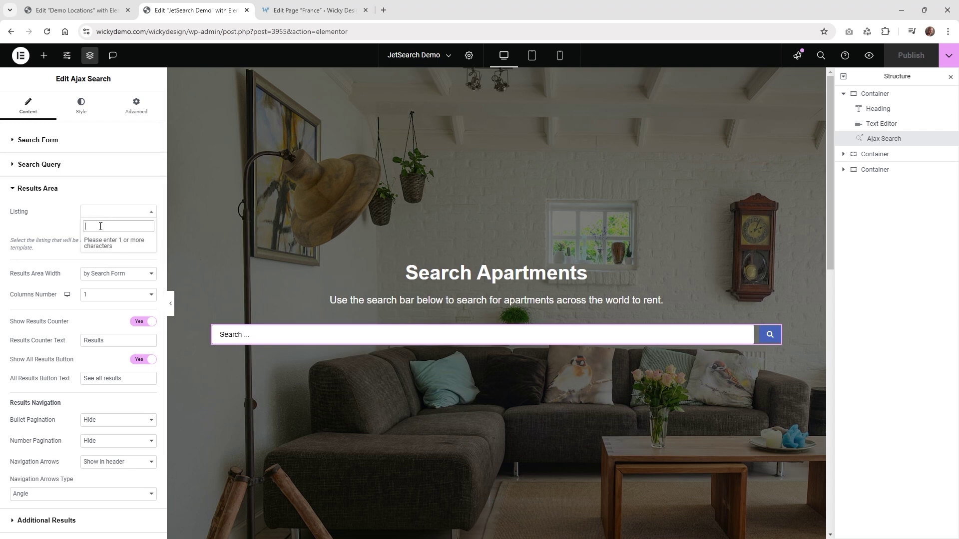
text(demo)
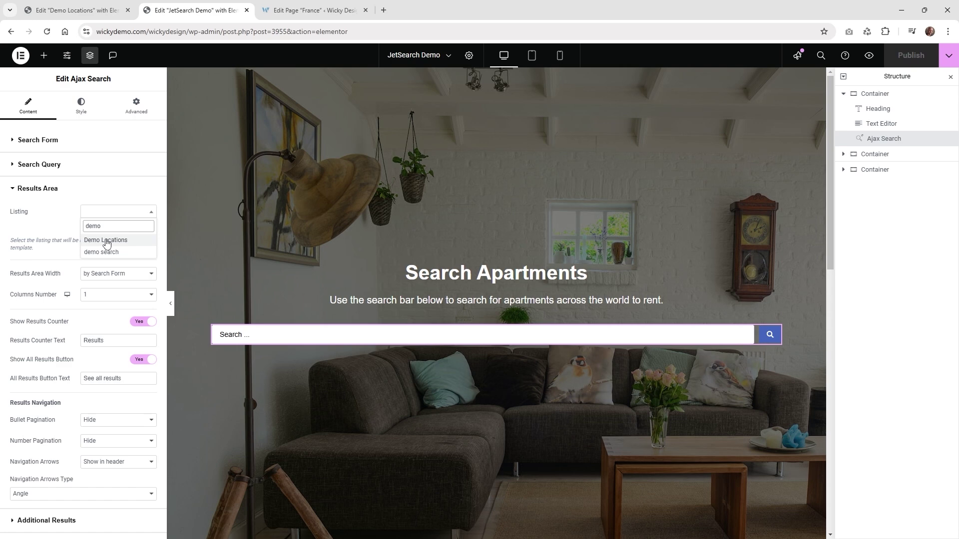
click(106, 240)
Set the Ajax Search results area to 2 columns
scroll(105, 282, down, 1)
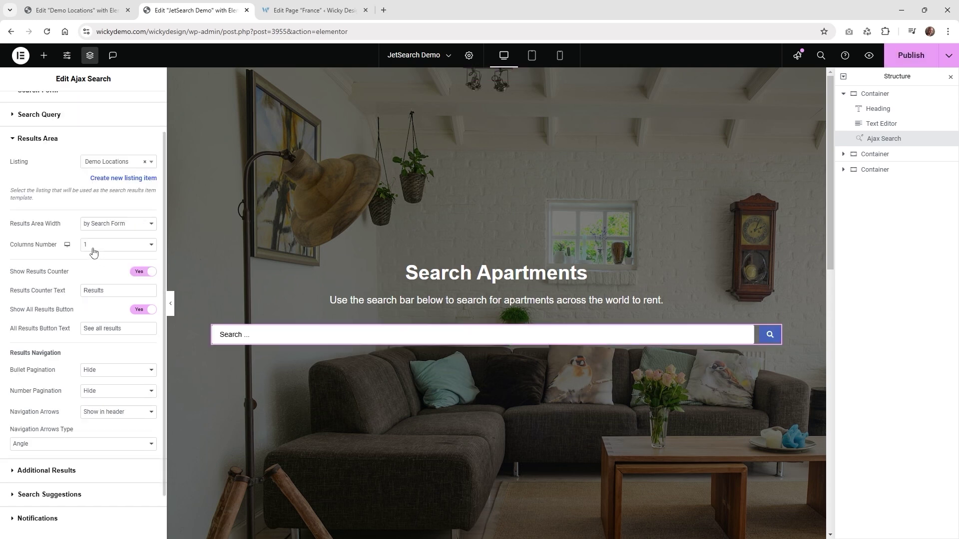
click(94, 251)
click(94, 271)
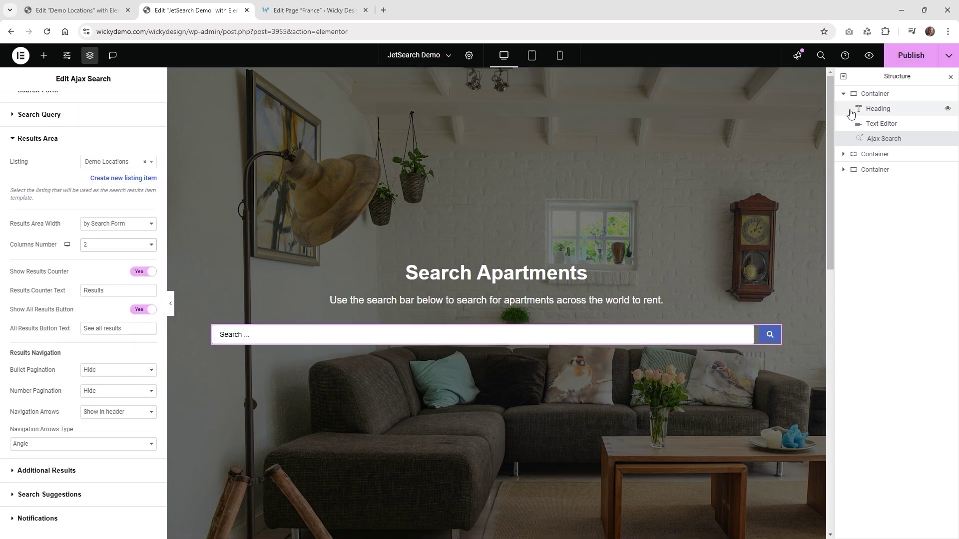
Publish the JetSearch Demo page and test its preview by searching for "th"
click(902, 60)
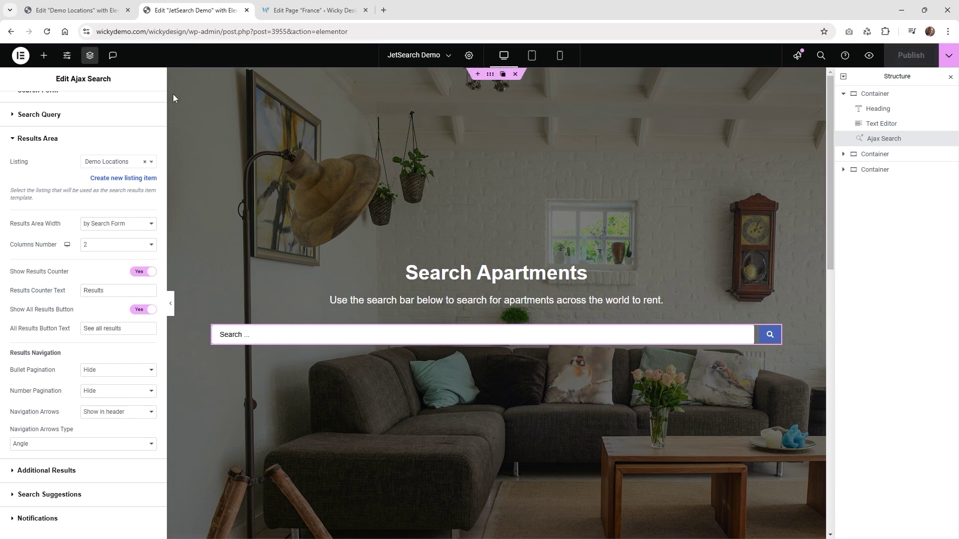
click(871, 56)
click(227, 338)
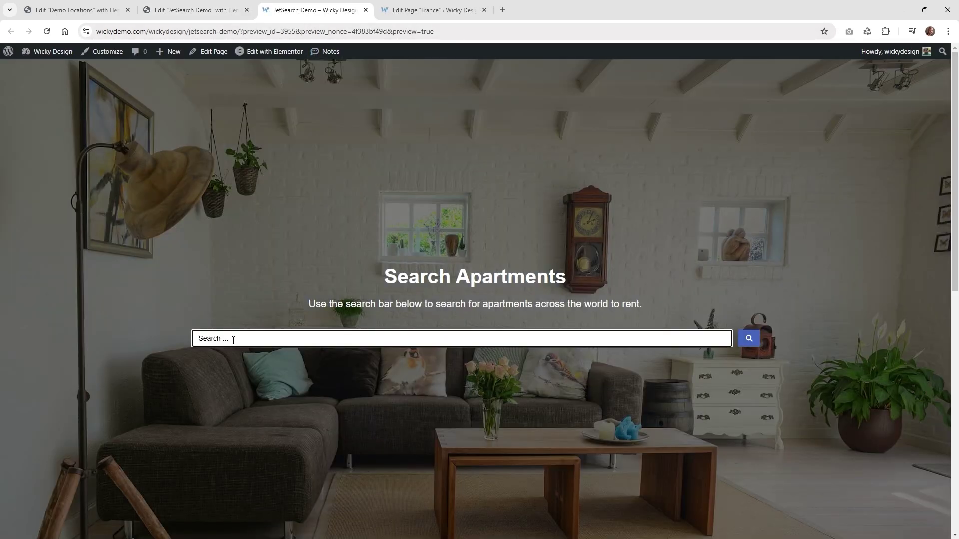
text(th)
scroll(177, 337, down, 3)
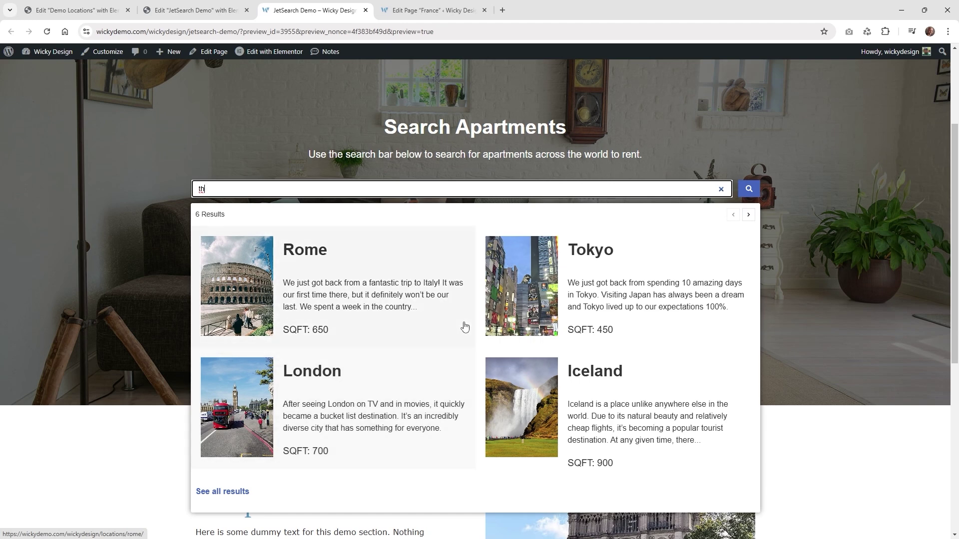
Open the London search result to check its title and description, and return to the JetSearch Demo page editor
click(299, 402)
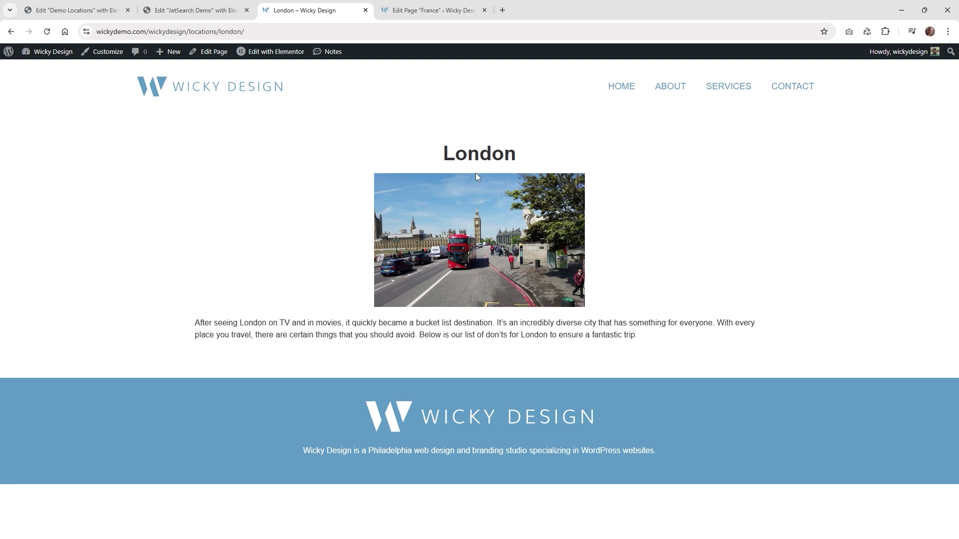
drag(455, 153, 492, 154)
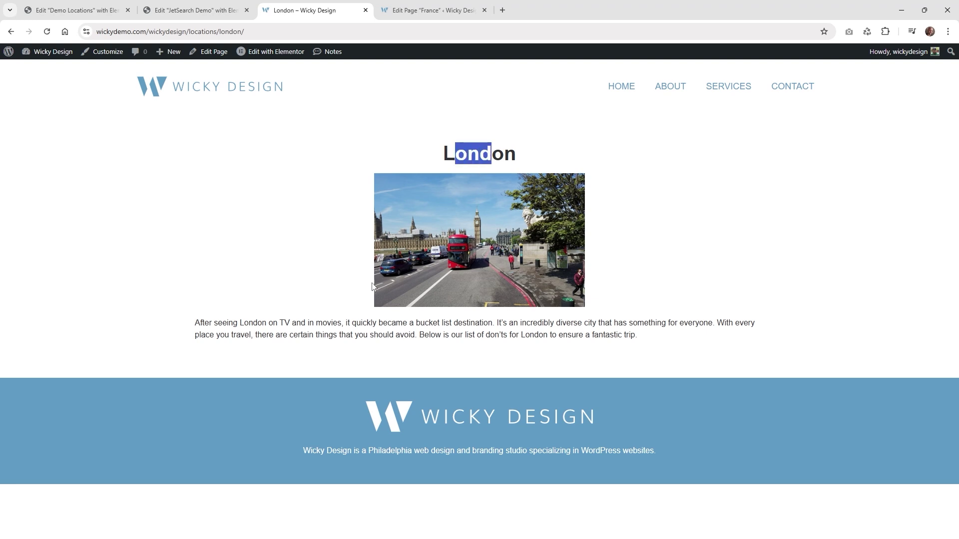
drag(333, 323, 432, 328)
key(alt+Left)
key(ctrl+shift+Tab)
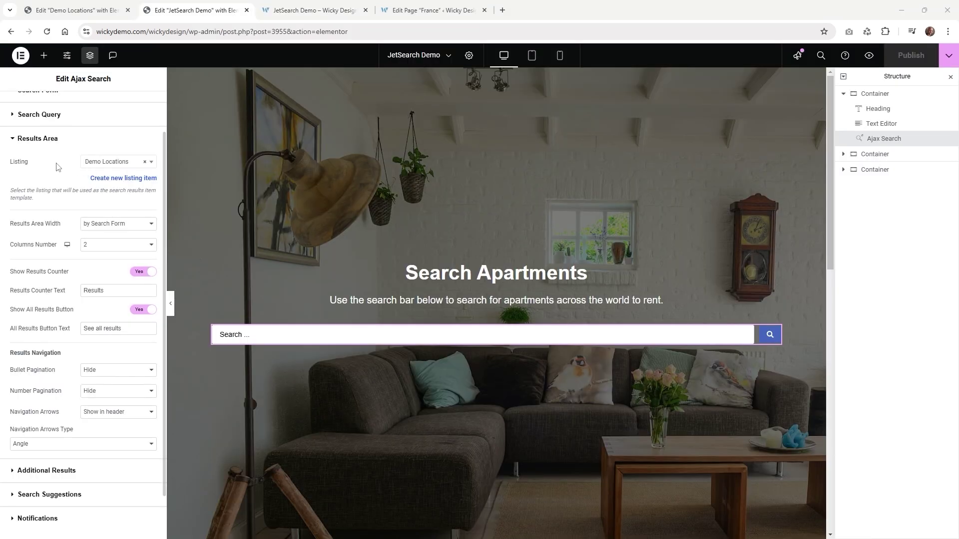
Search for "th" in the editor's Ajax Search widget and examine the results counter and the See all results link
scroll(64, 304, up, 1)
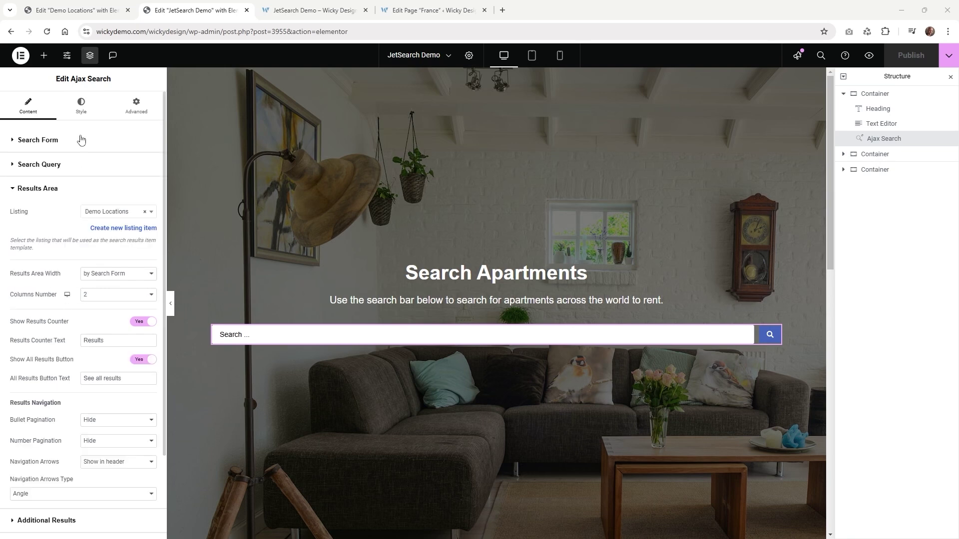
click(255, 330)
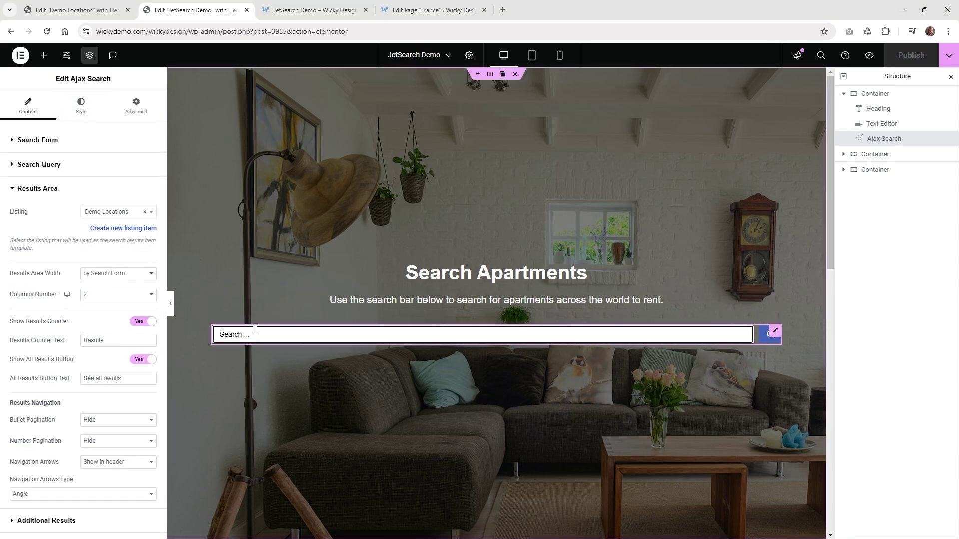
text(th)
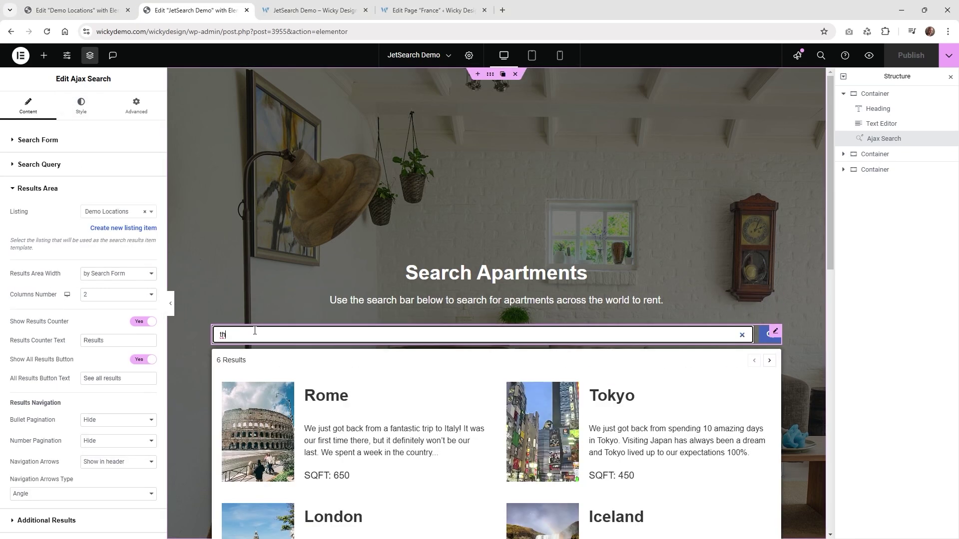
scroll(375, 329, down, 3)
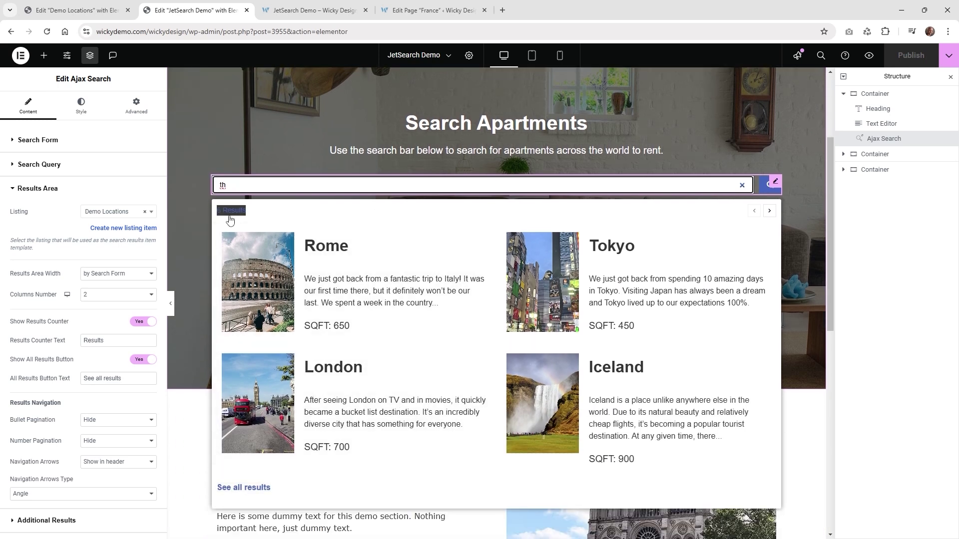
click(243, 487)
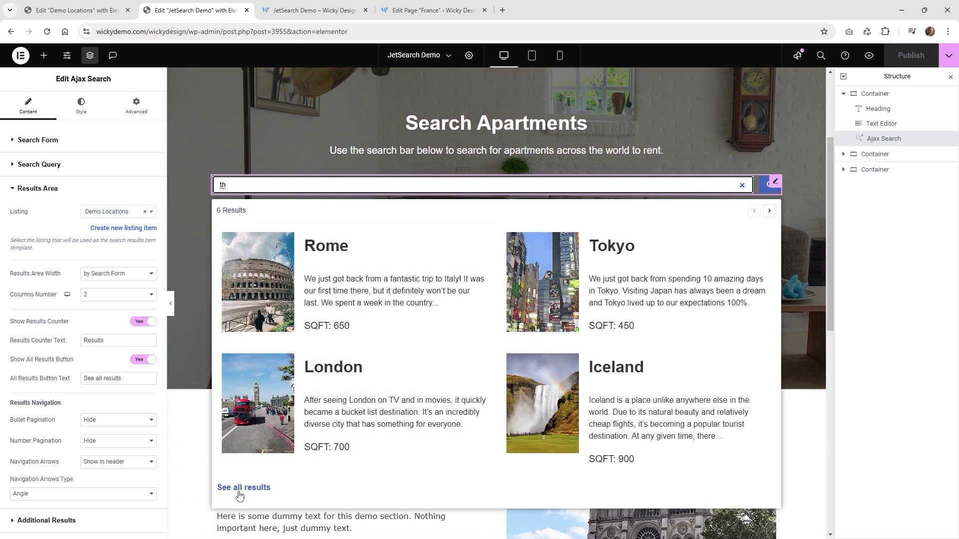
click(242, 491)
Give the Ajax Search widget's All Results Button the blue global color as its normal background
click(80, 106)
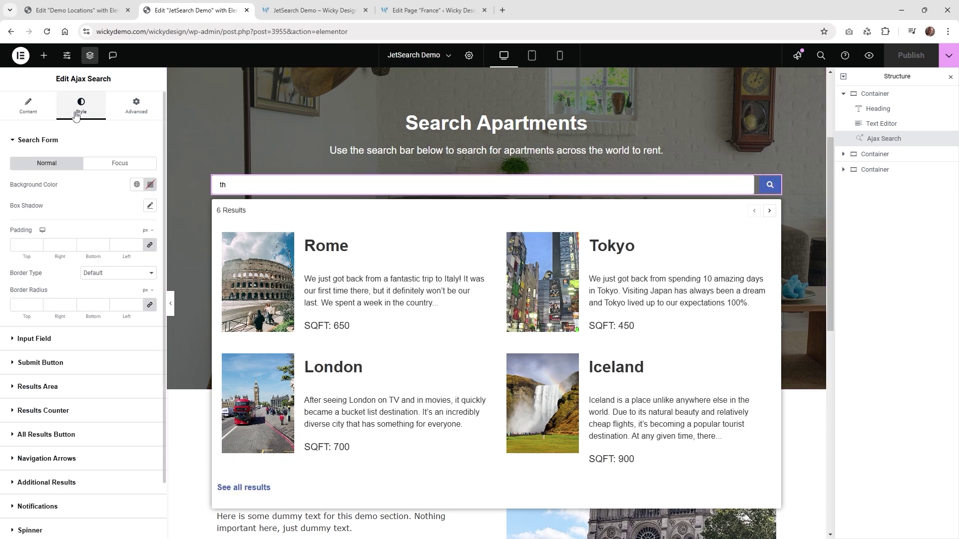
click(43, 144)
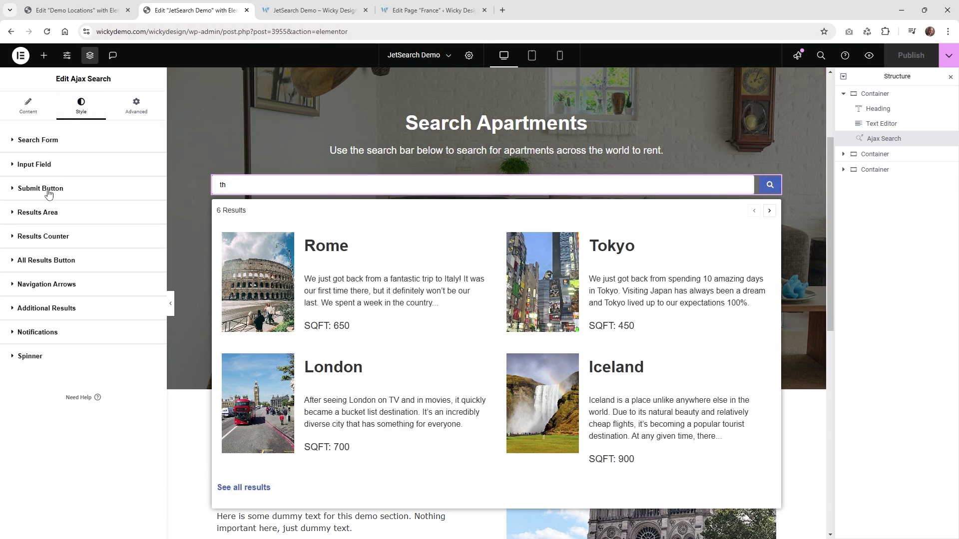
click(48, 260)
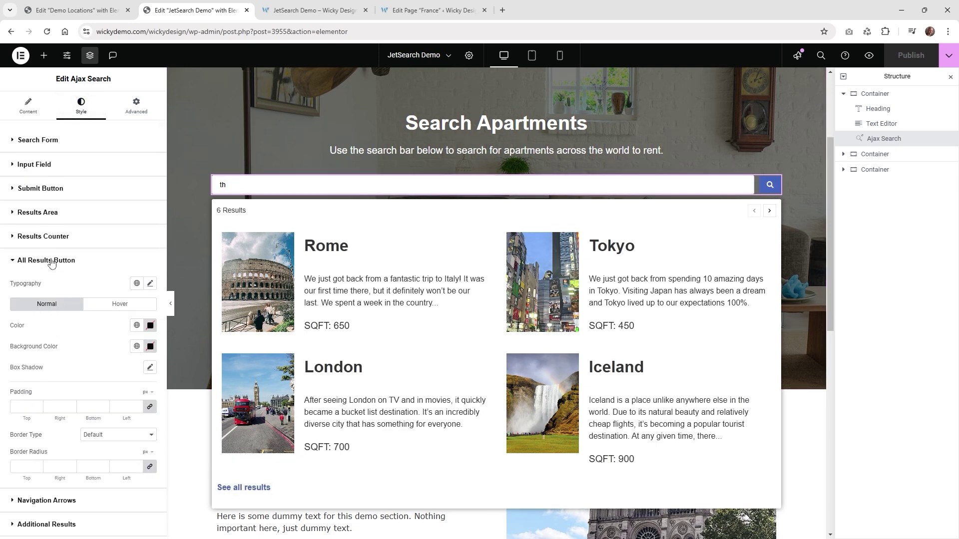
click(137, 347)
click(43, 392)
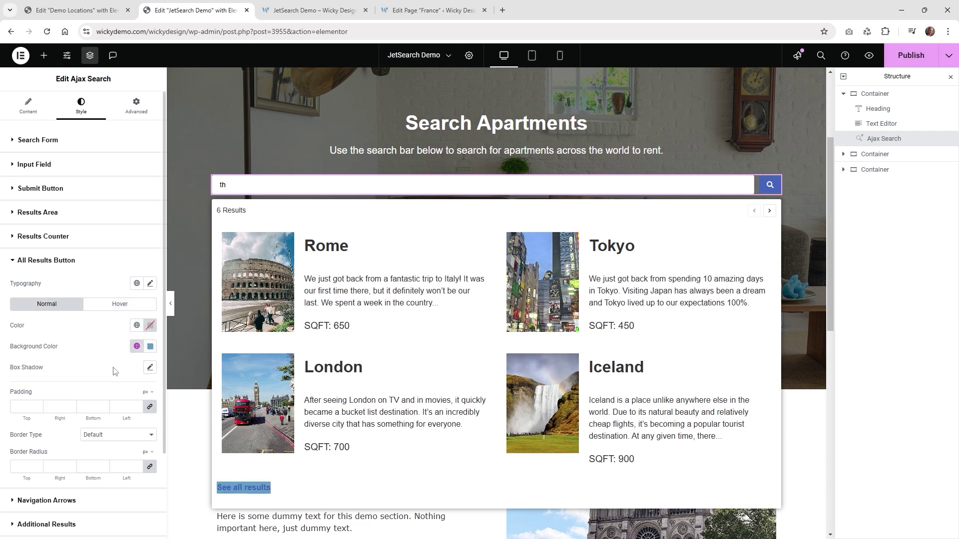
Set the All Results Button's padding to 10 px on all sides and its text color to #FFFFFF
click(21, 408)
text(10)
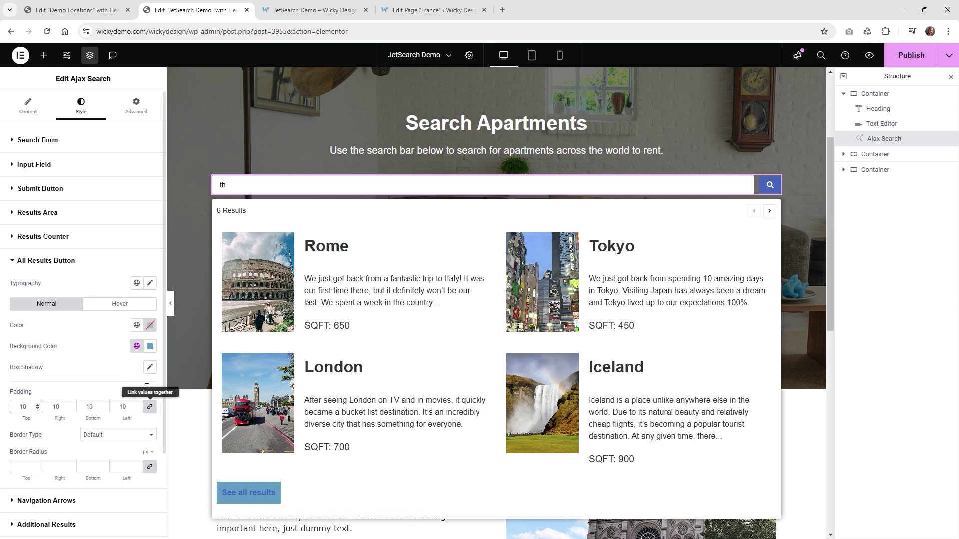
click(150, 326)
text(#FFFFFF)
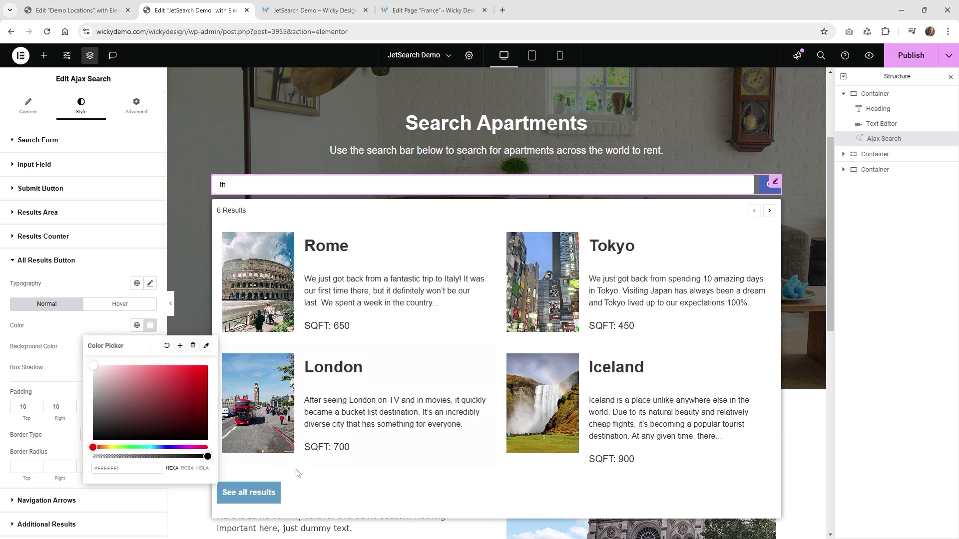
click(297, 490)
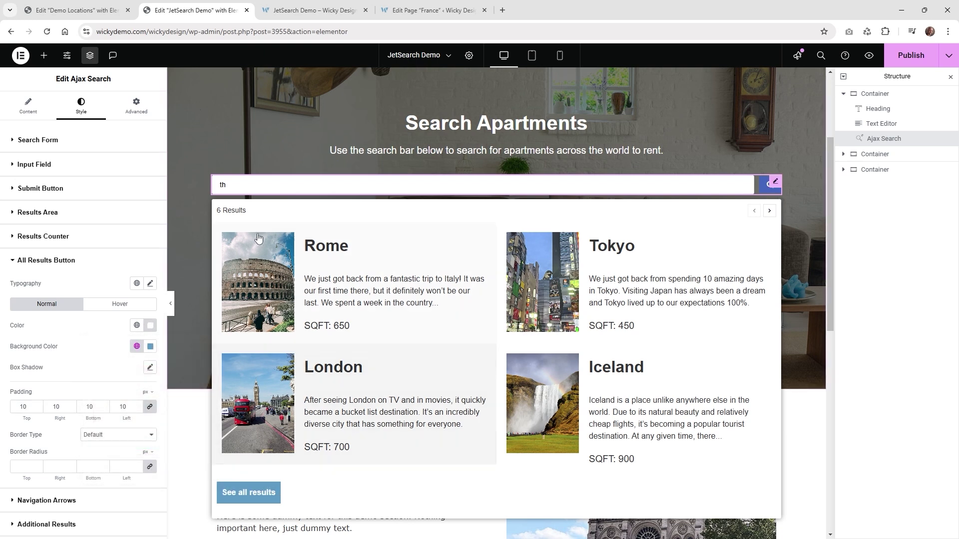
Review the styled search results against the Demo Locations listing item and return to the JetSearch Demo page editor
click(255, 185)
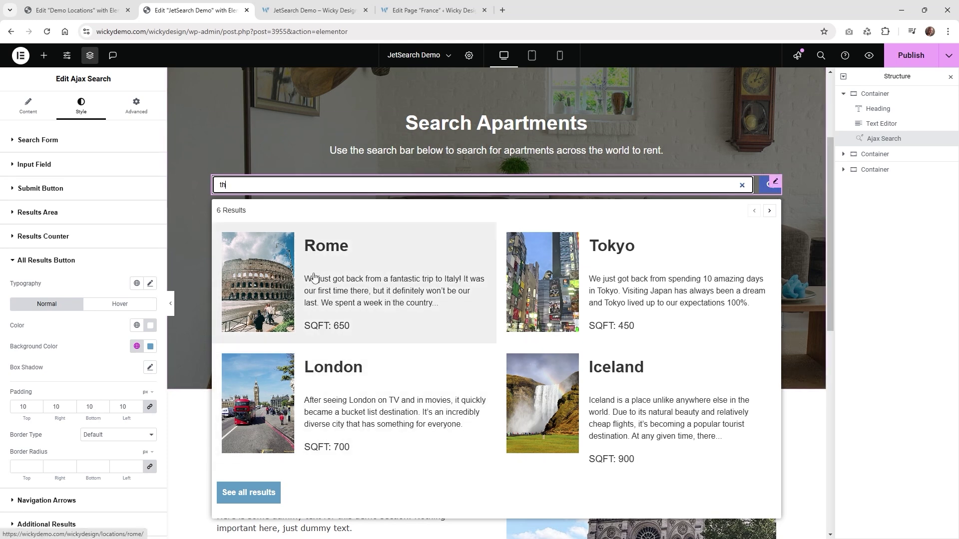
click(99, 16)
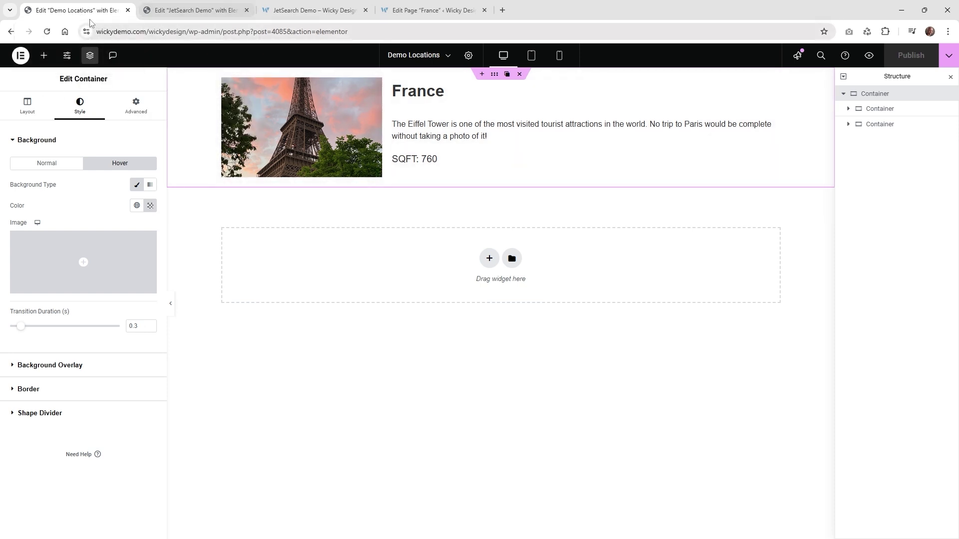
click(179, 7)
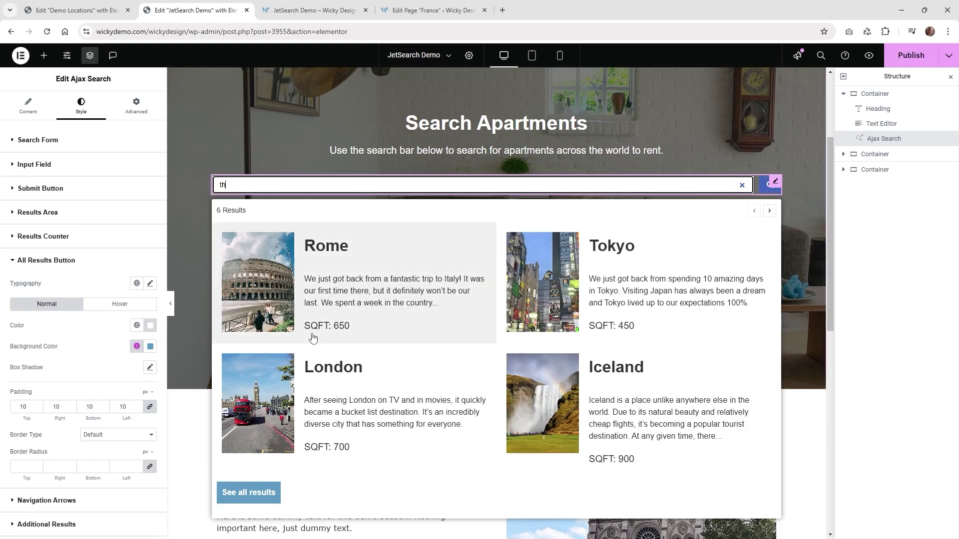